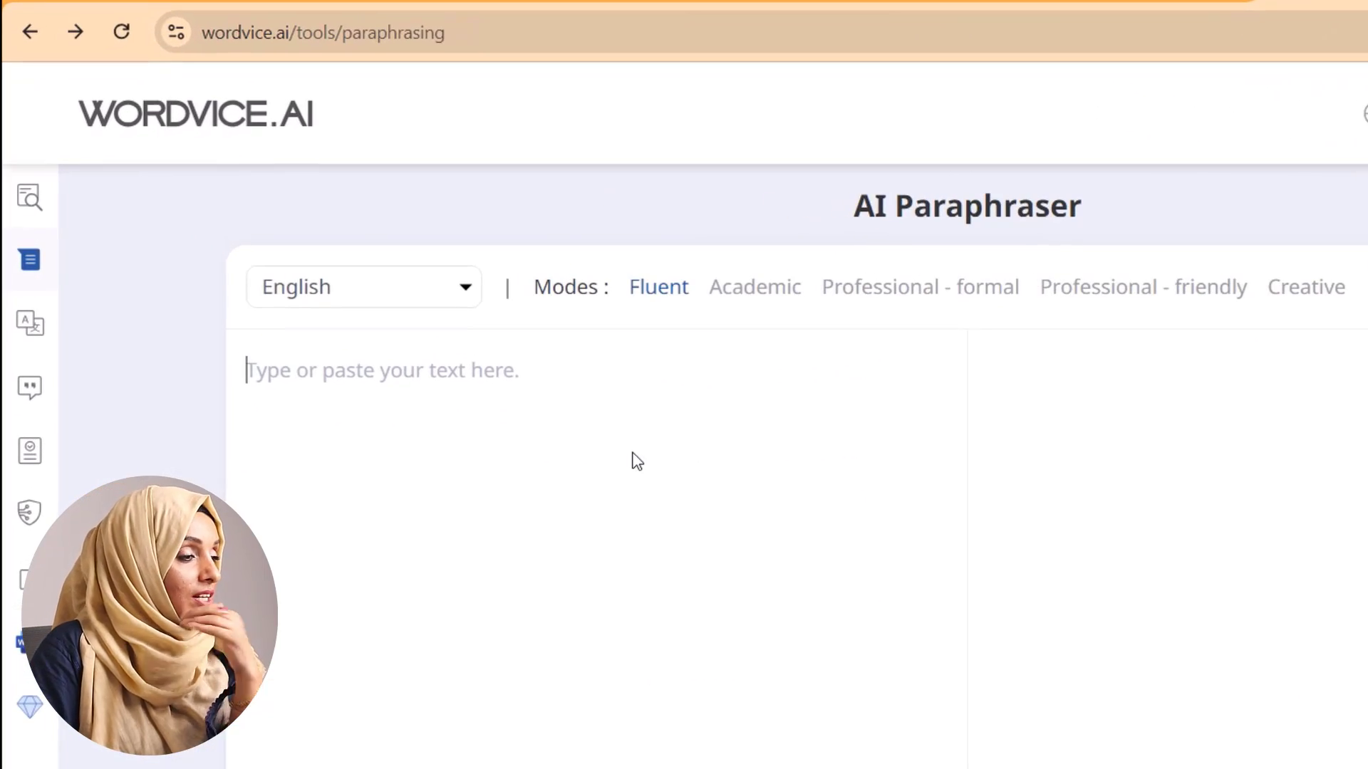
Step: Paste the scientific entrepreneurship paragraph into Wordvice AI's paraphraser and switch it to Academic mode
mouse_move(32, 203)
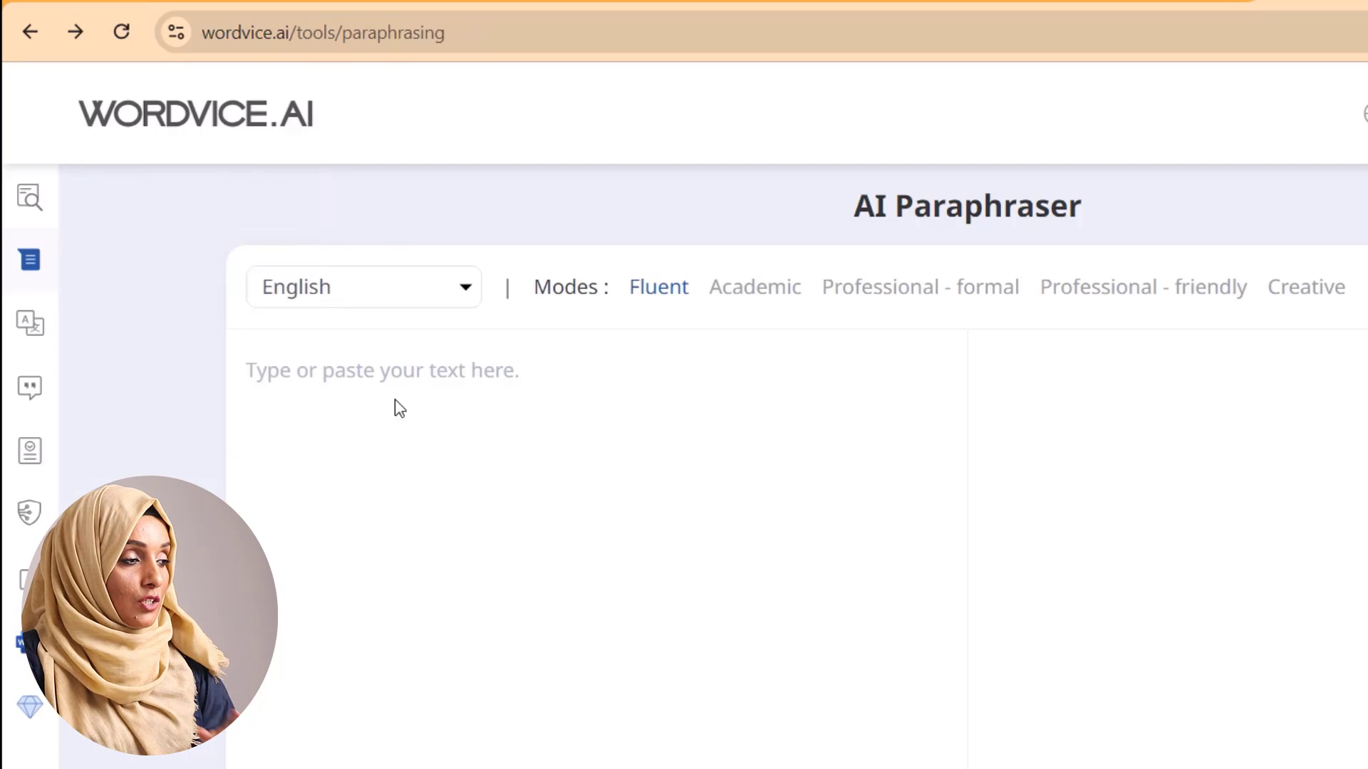
key("ctrl+v")
key("BackSpace")
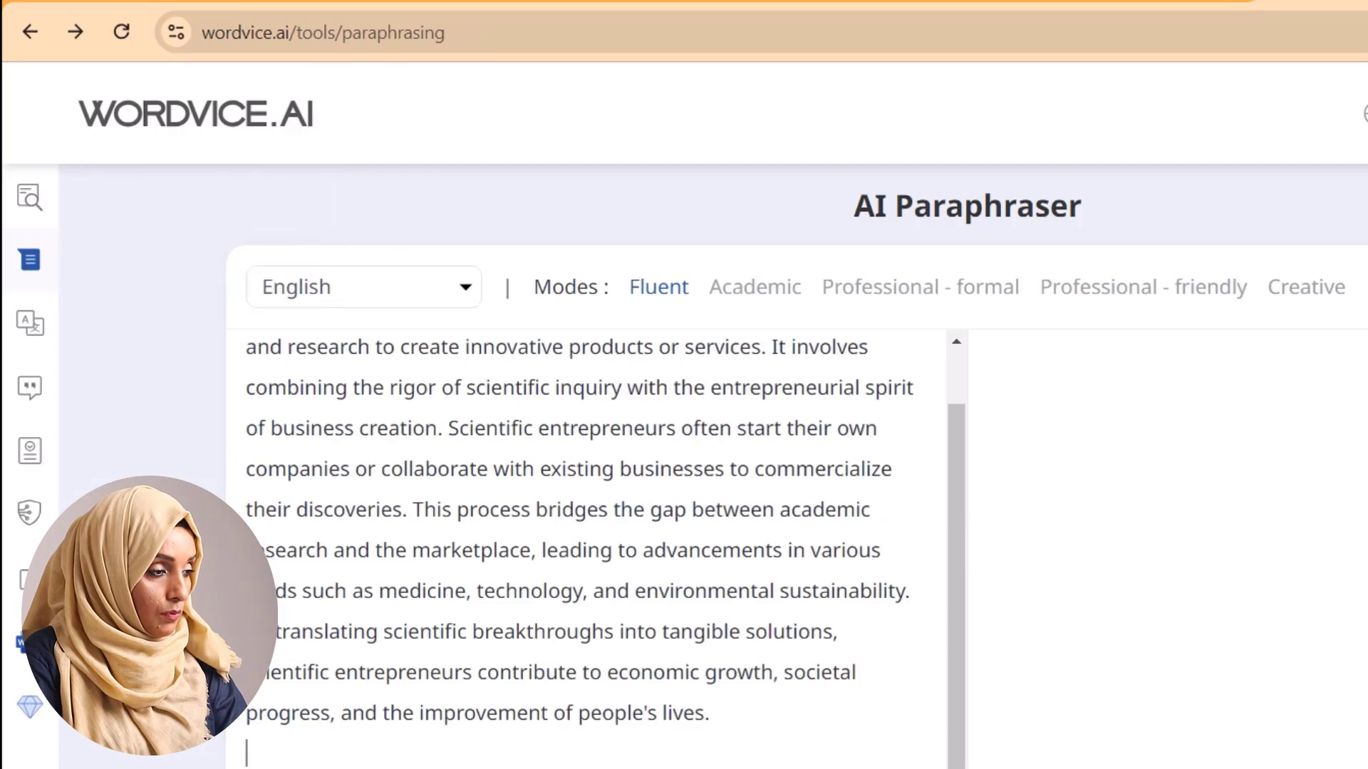
scroll(722, 696, "up", 5)
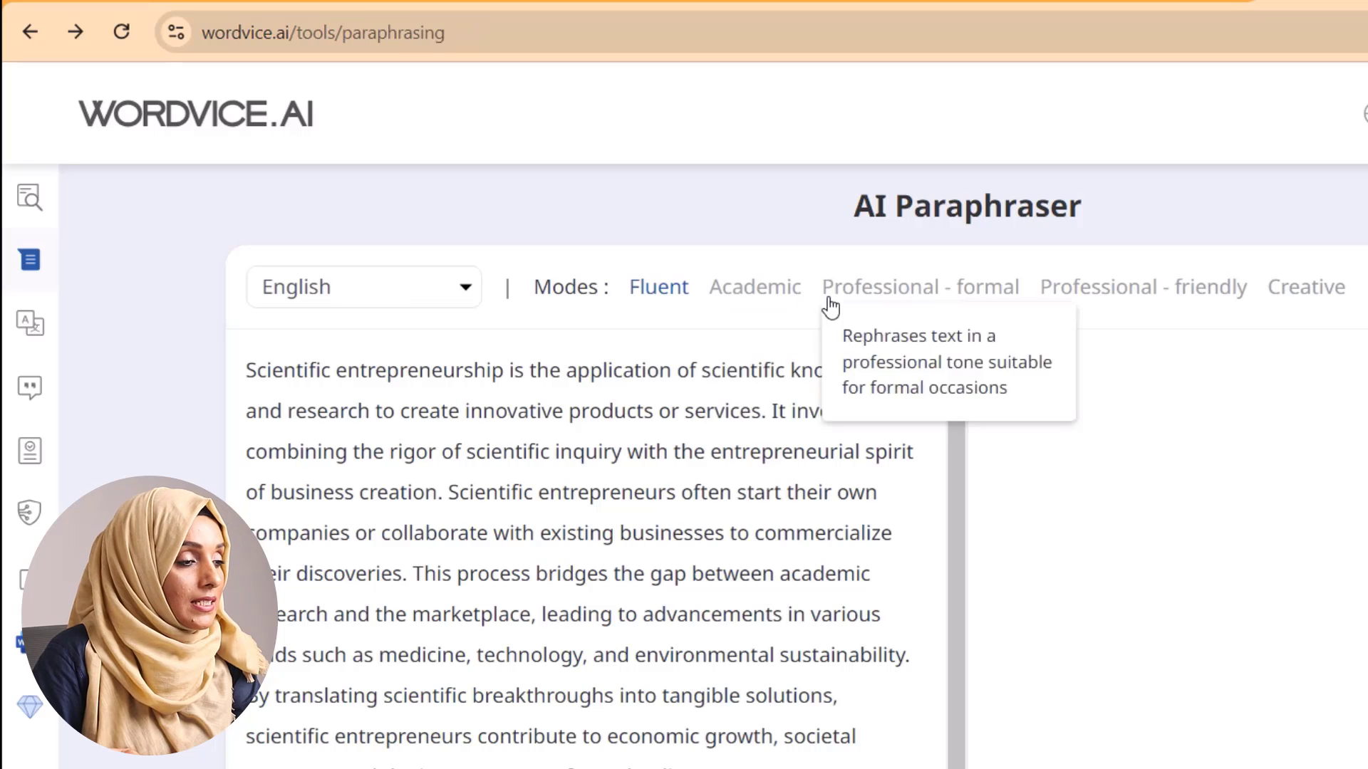
left_click(727, 300)
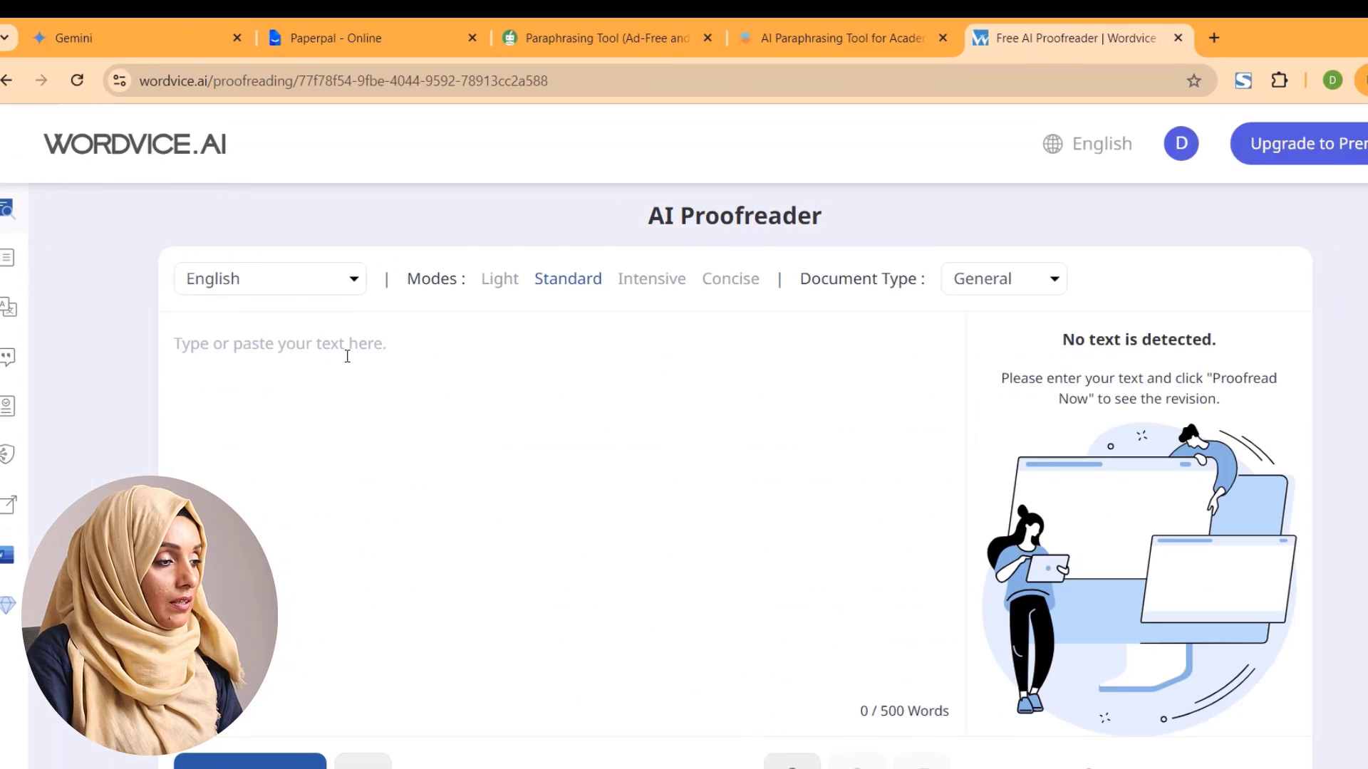
Step: Proofread the pasted paragraph, accepting develop, merging, establish, resulting in and across as replacements
key("ctrl+v")
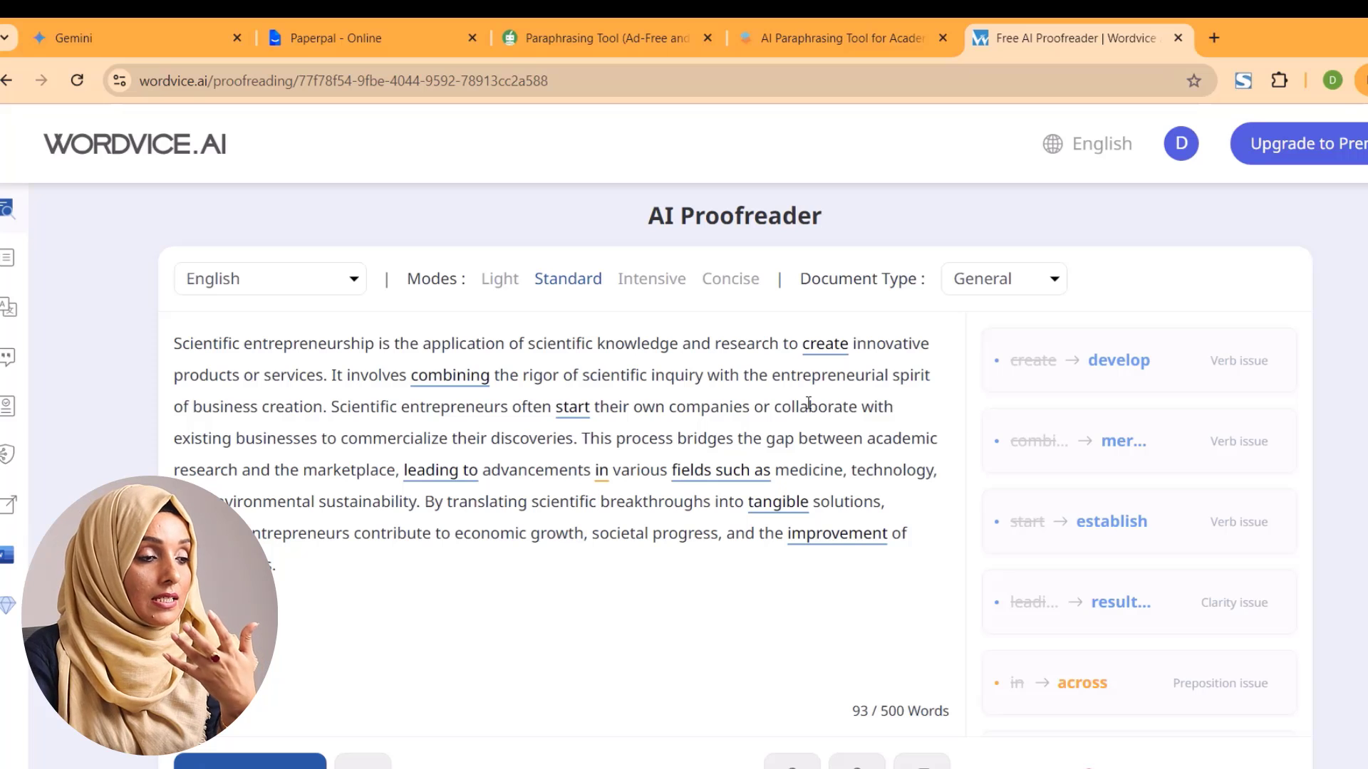
left_click(1119, 372)
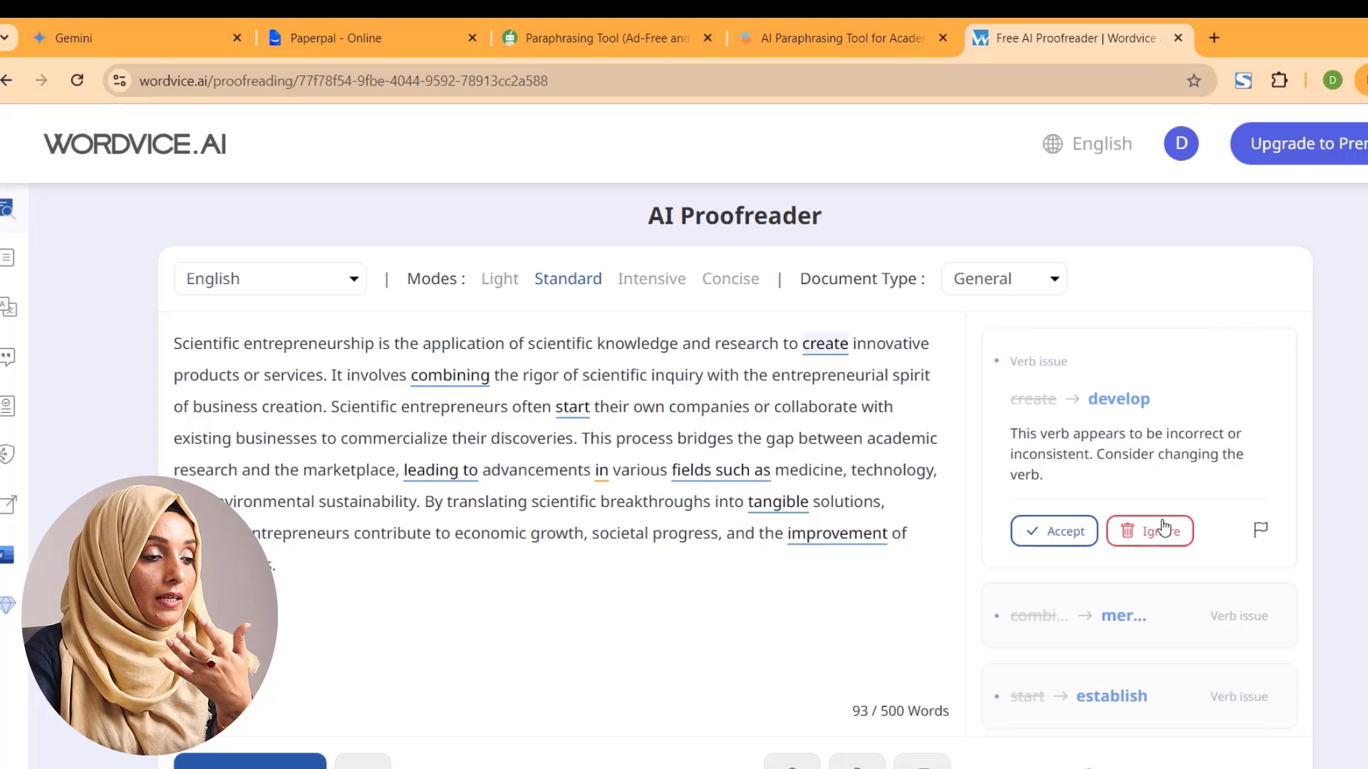
left_click(1072, 544)
left_click(1068, 543)
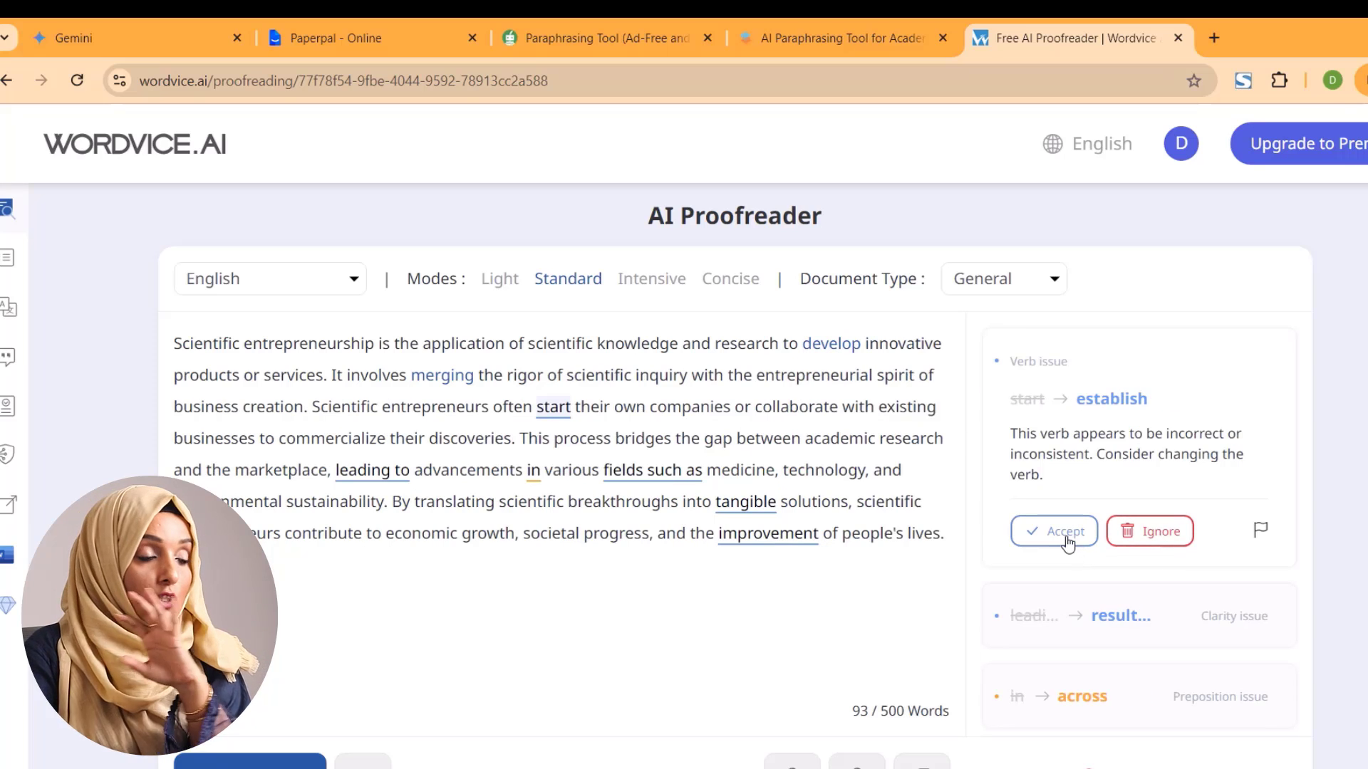
left_click(1066, 543)
left_click(1066, 543)
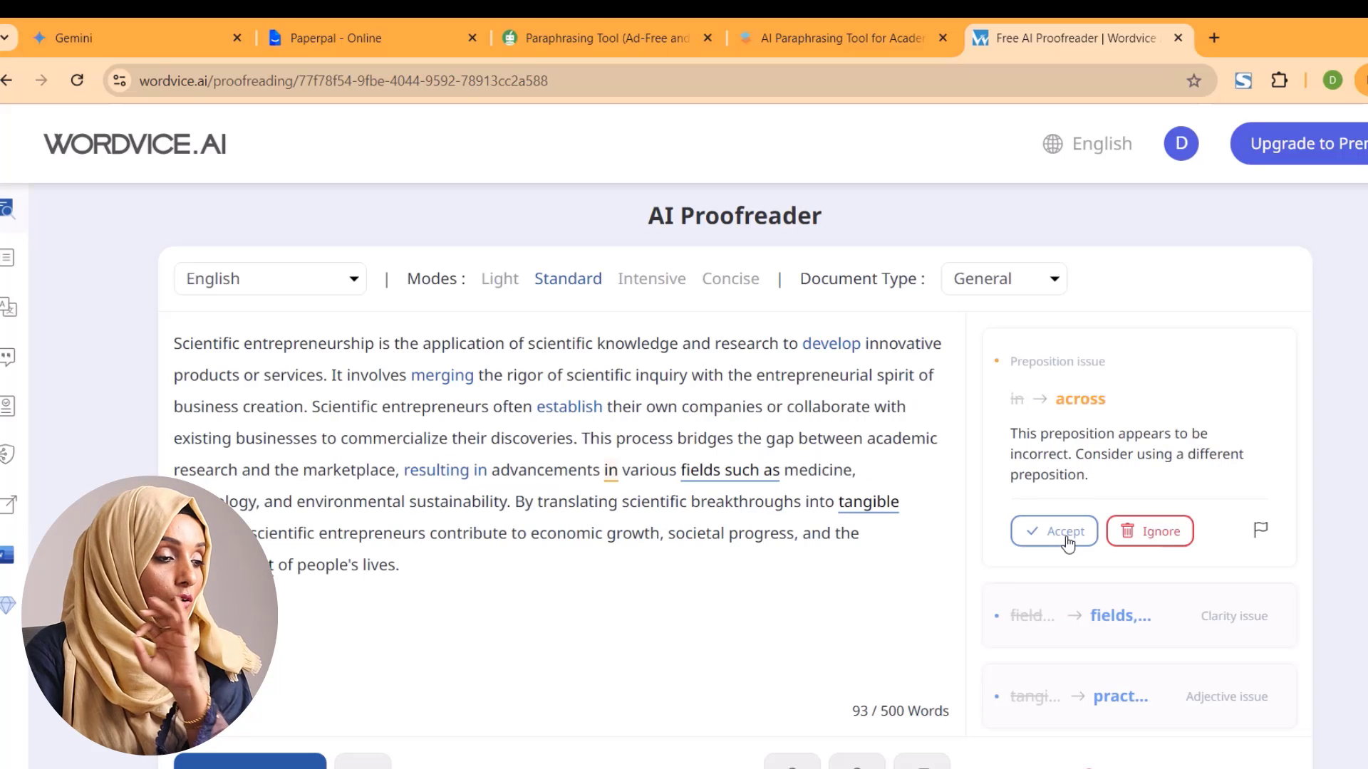
left_click(1066, 543)
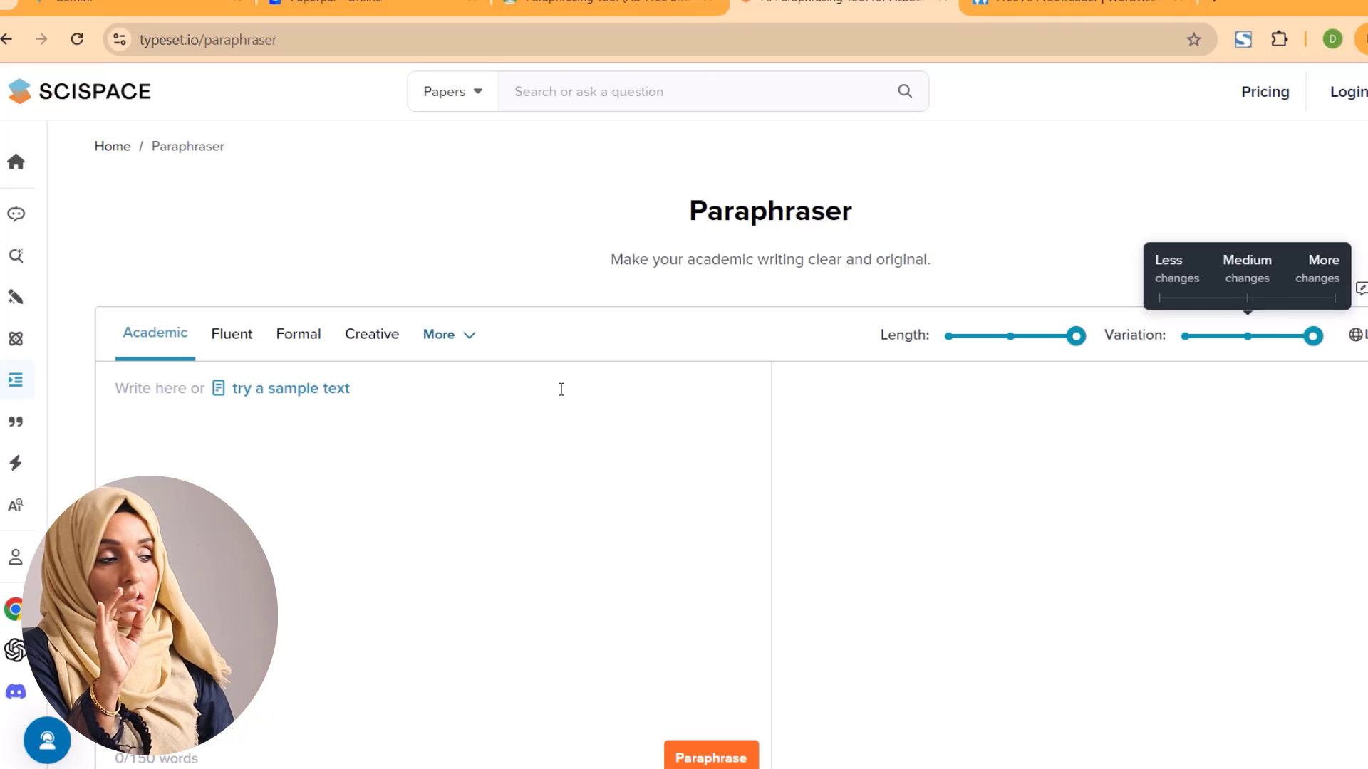
Step: Look over SciSpace's empty Paraphraser with Length and Variation at their maximum levels
mouse_move(28, 297)
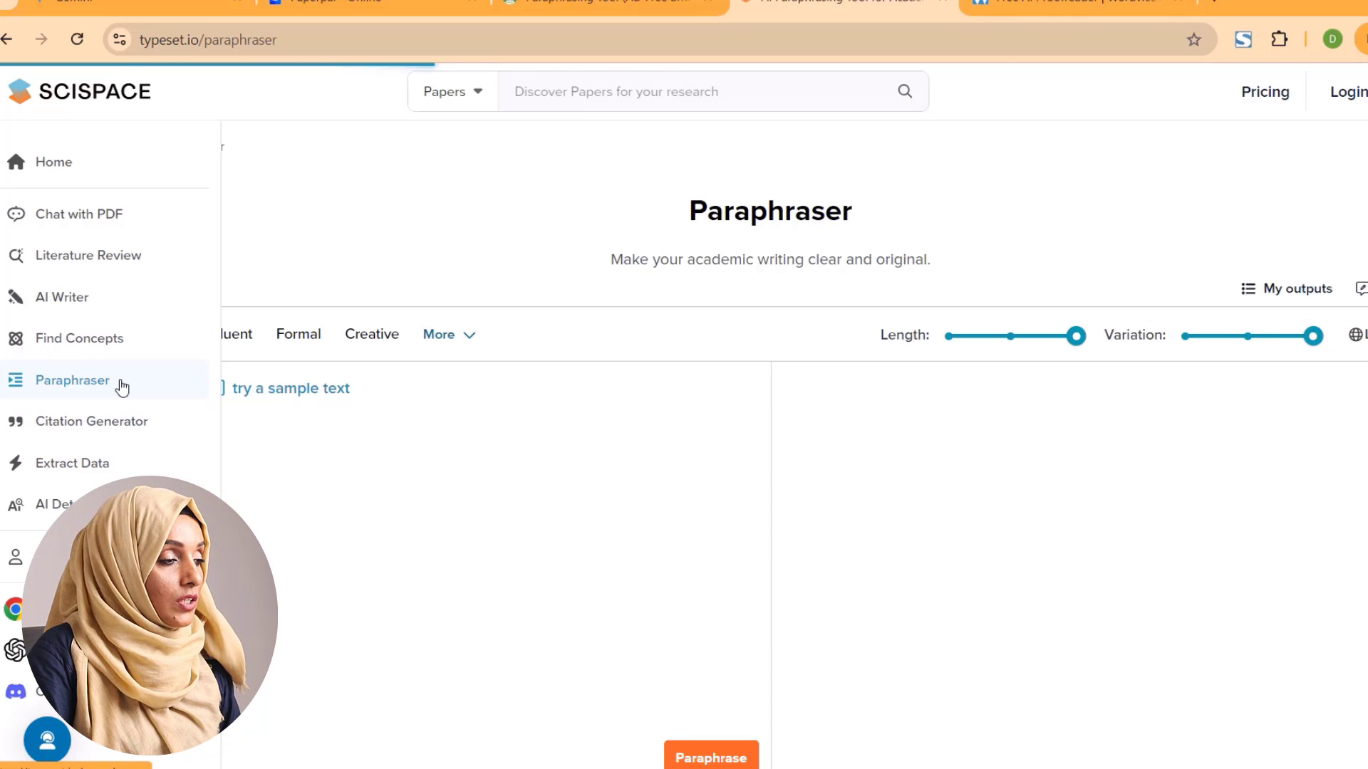
Step: Paste the paragraph into SciSpace's paraphraser and delete the two source-link lines
left_click(220, 424)
key("ctrl+v")
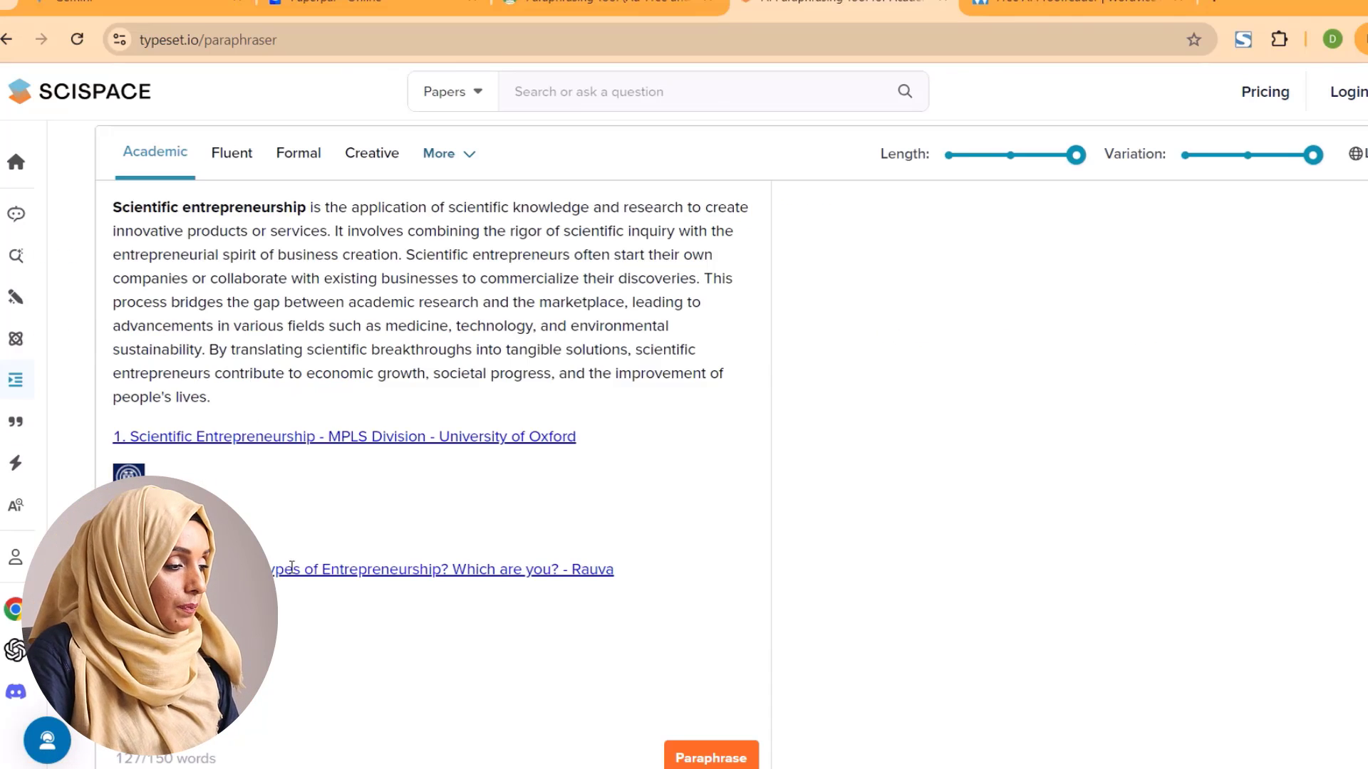
left_click_drag(615, 570, 98, 436)
key("BackSpace")
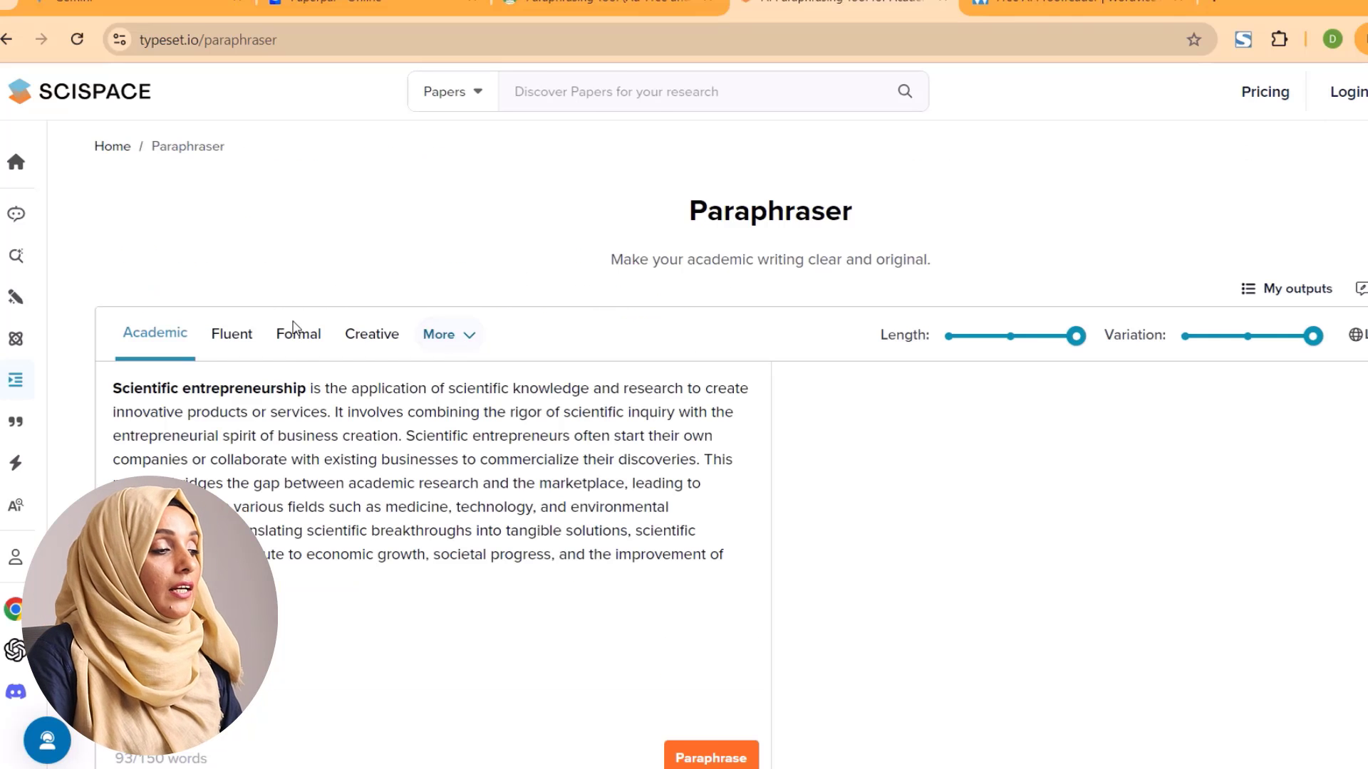
Step: Keep Academic as the tone from the extra tones list and view the 267-word paraphrase
left_click(468, 341)
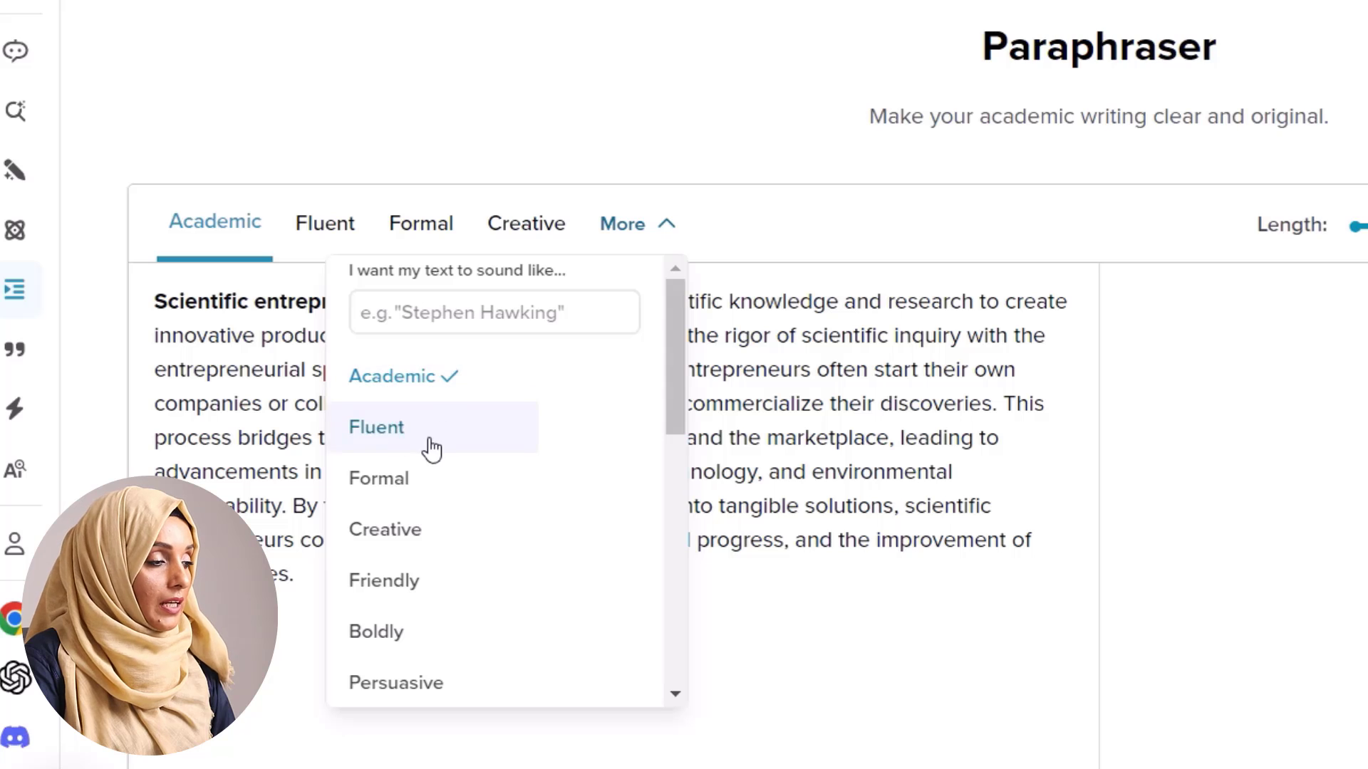
scroll(449, 606, "down", 6)
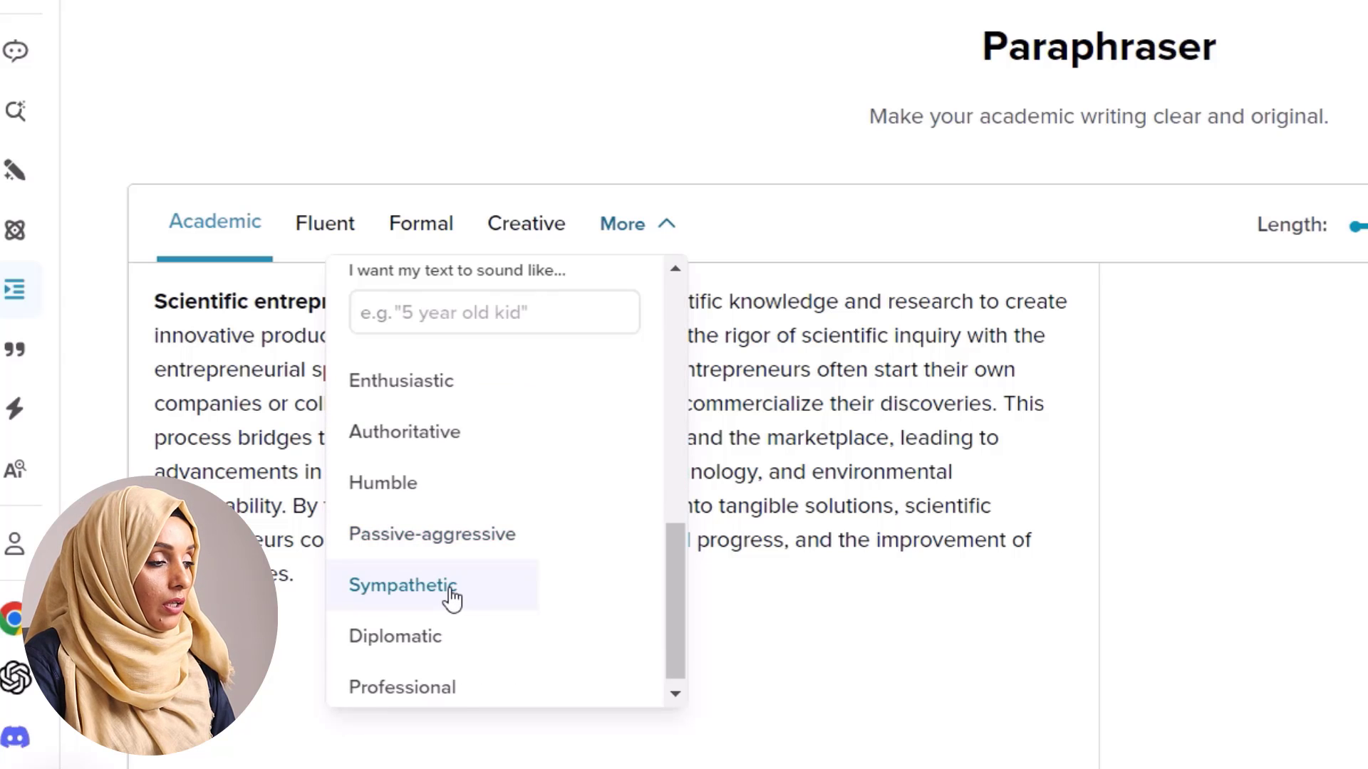
scroll(556, 399, "up", 6)
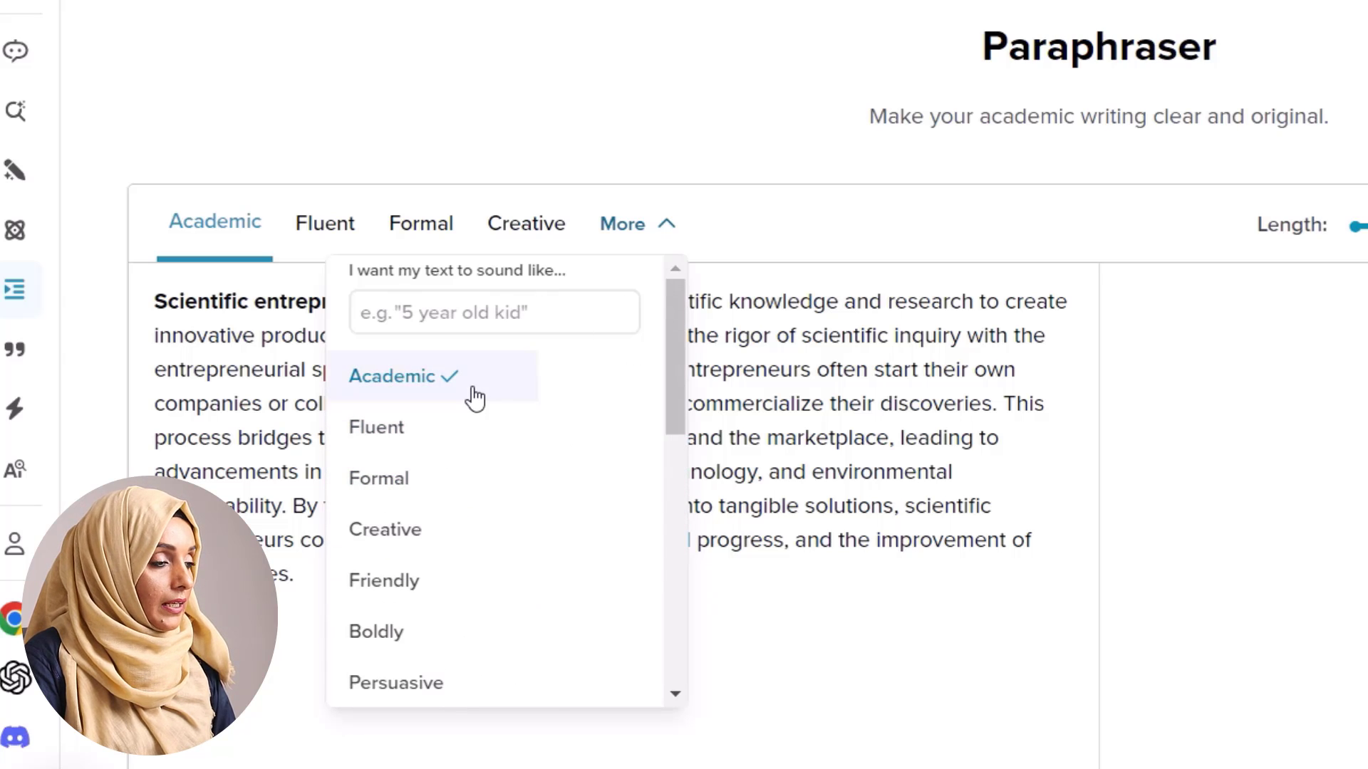
left_click(473, 397)
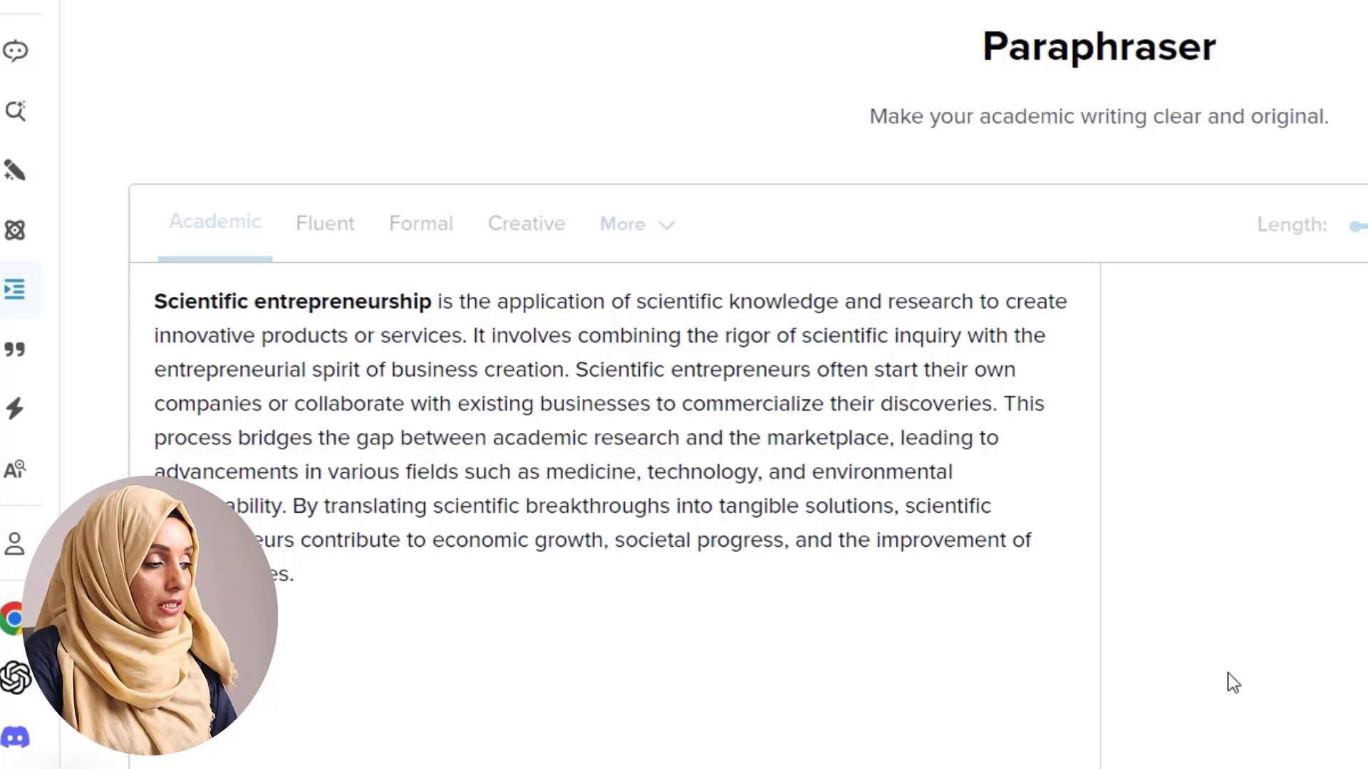
scroll(1233, 682, "down", 2)
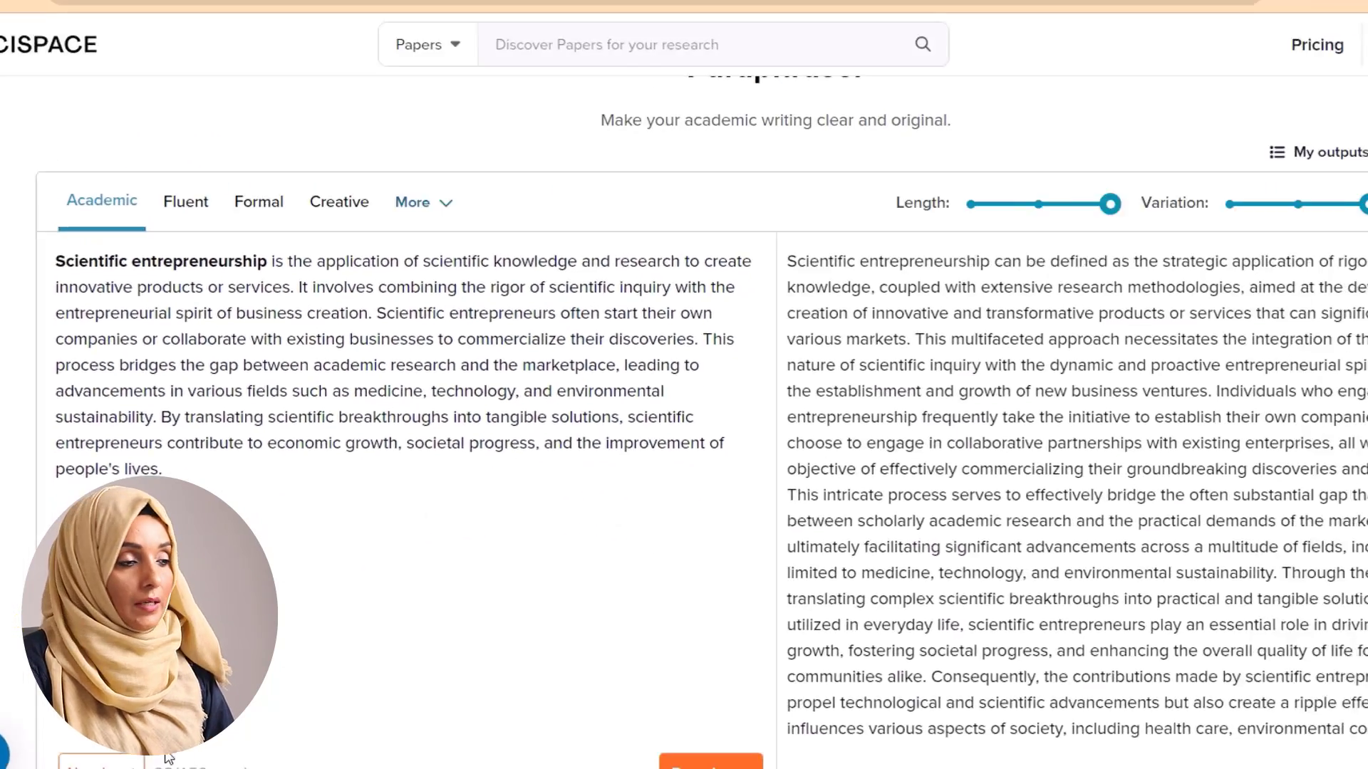
scroll(684, 428, "down", 1)
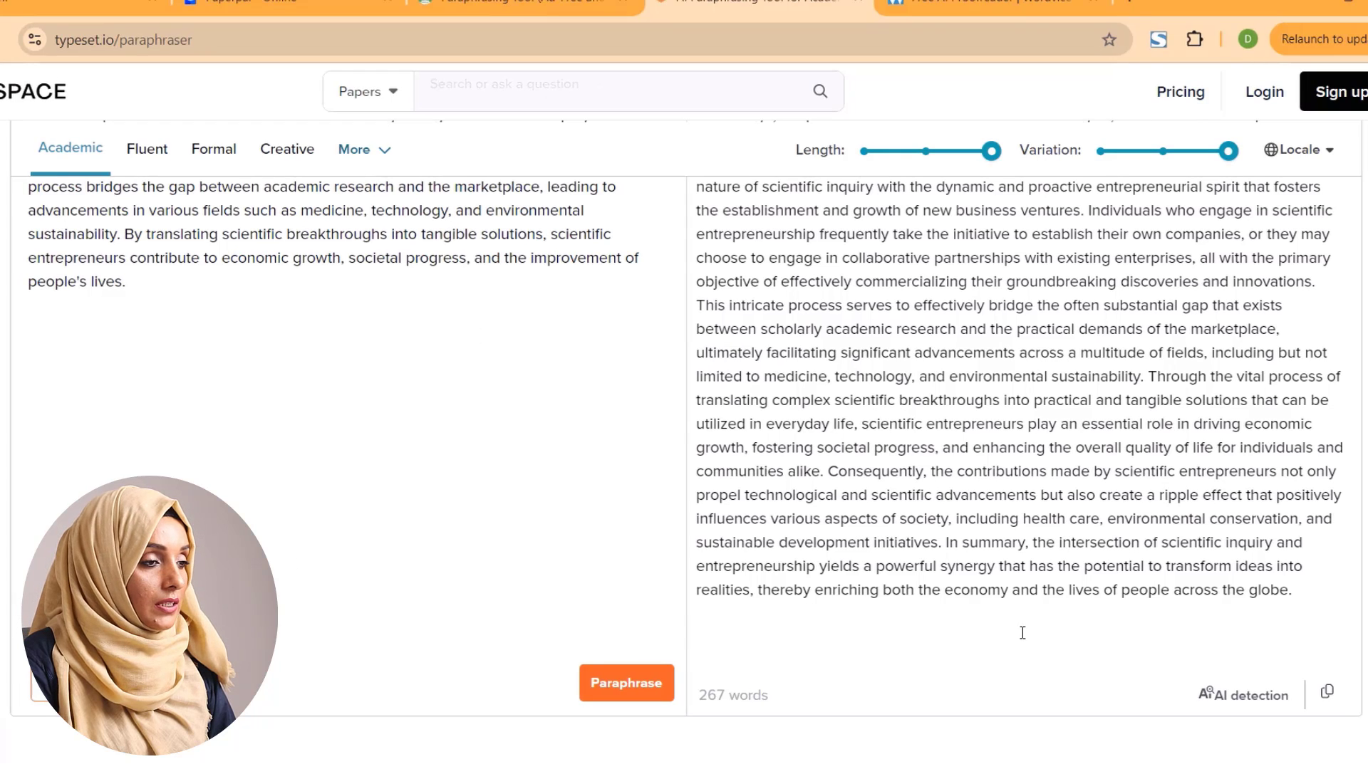
Step: Select and deselect the final sentence of SciSpace's 267-word paraphrase
mouse_move(993, 154)
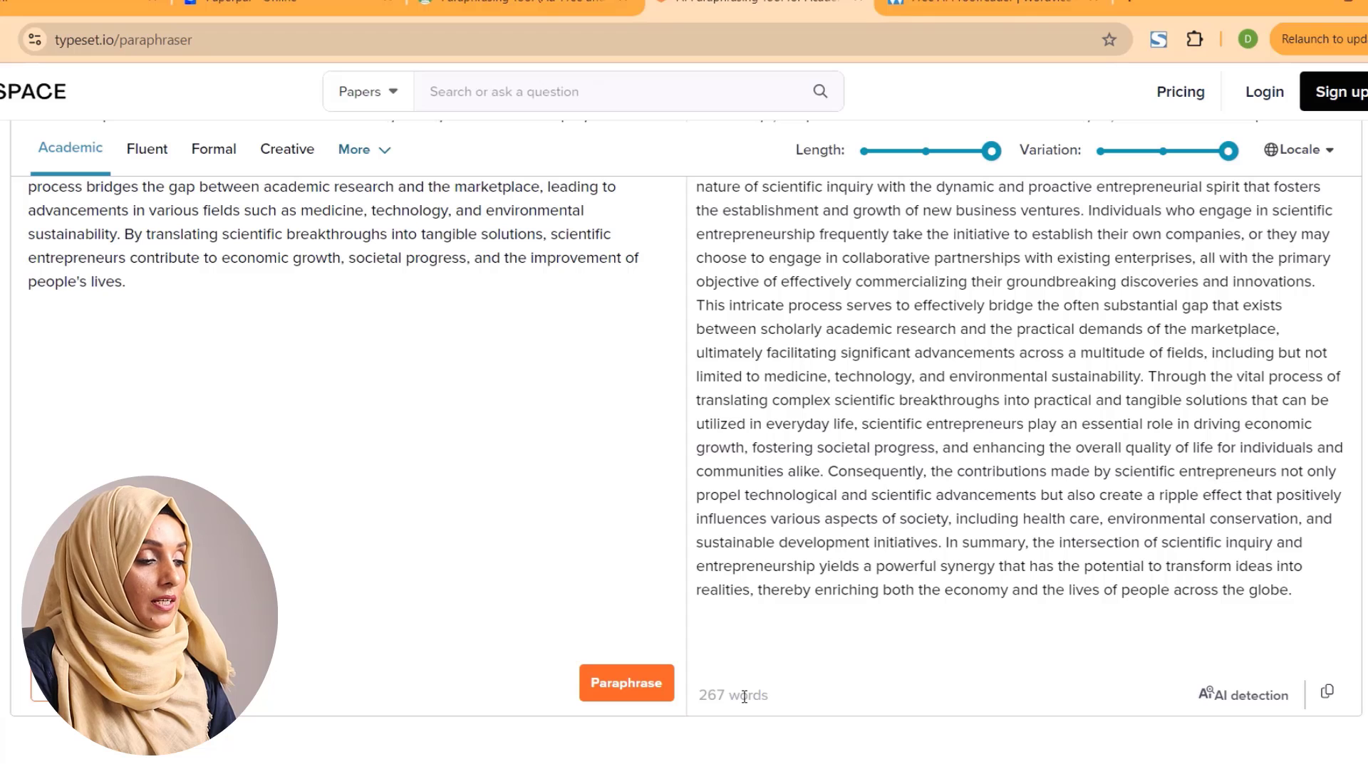
left_click_drag(945, 543, 1293, 590)
left_click(1117, 596)
scroll(1111, 570, "up", 4)
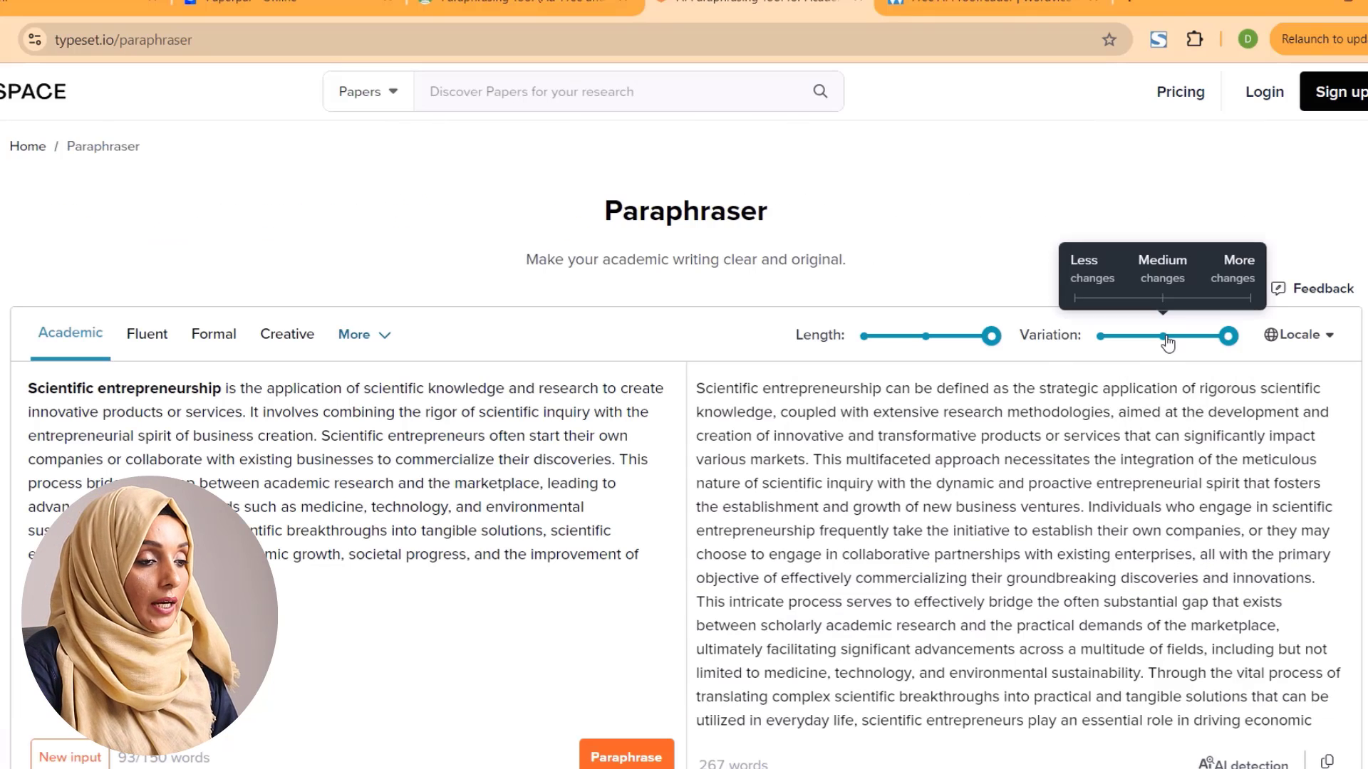
Step: Browse the available output languages in SciSpace's Locale dropdown
mouse_move(955, 352)
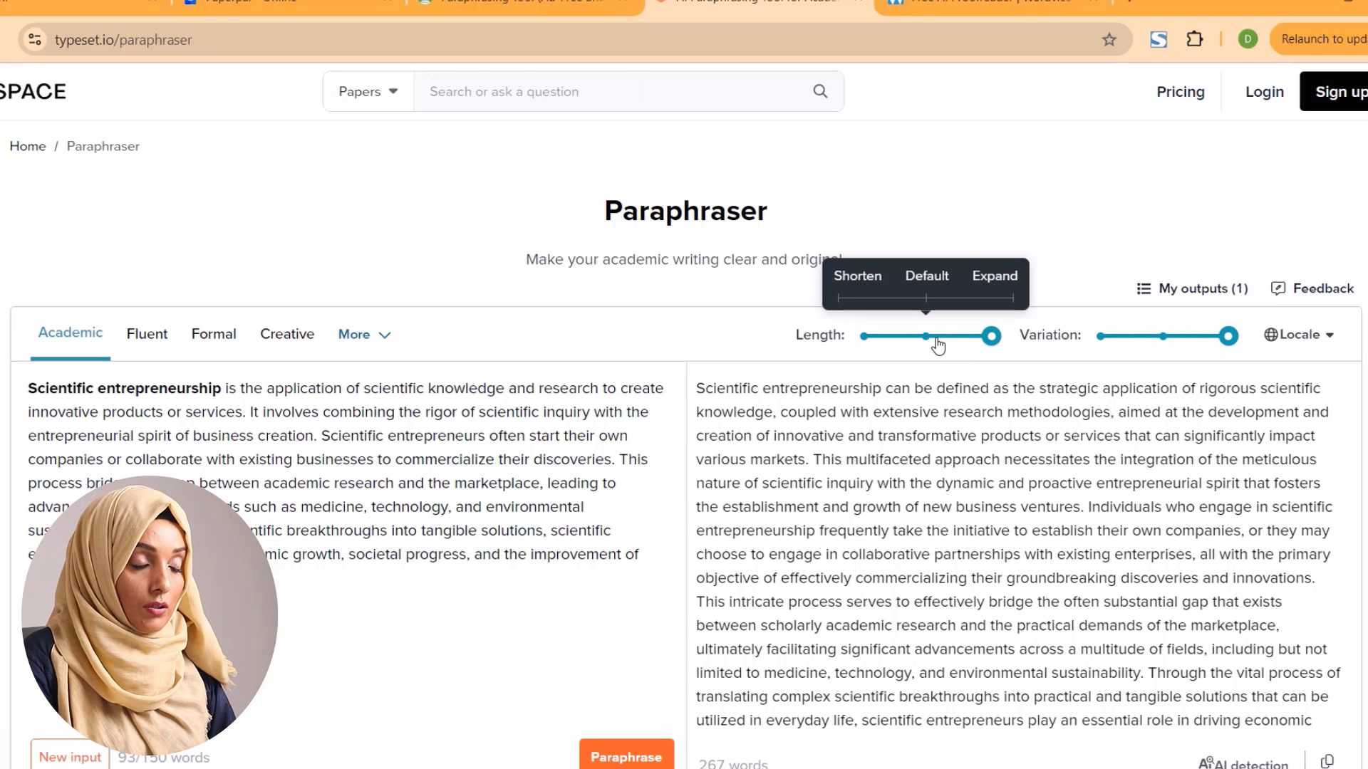
left_click(1323, 337)
scroll(1221, 545, "down", 4)
scroll(1221, 550, "down", 20)
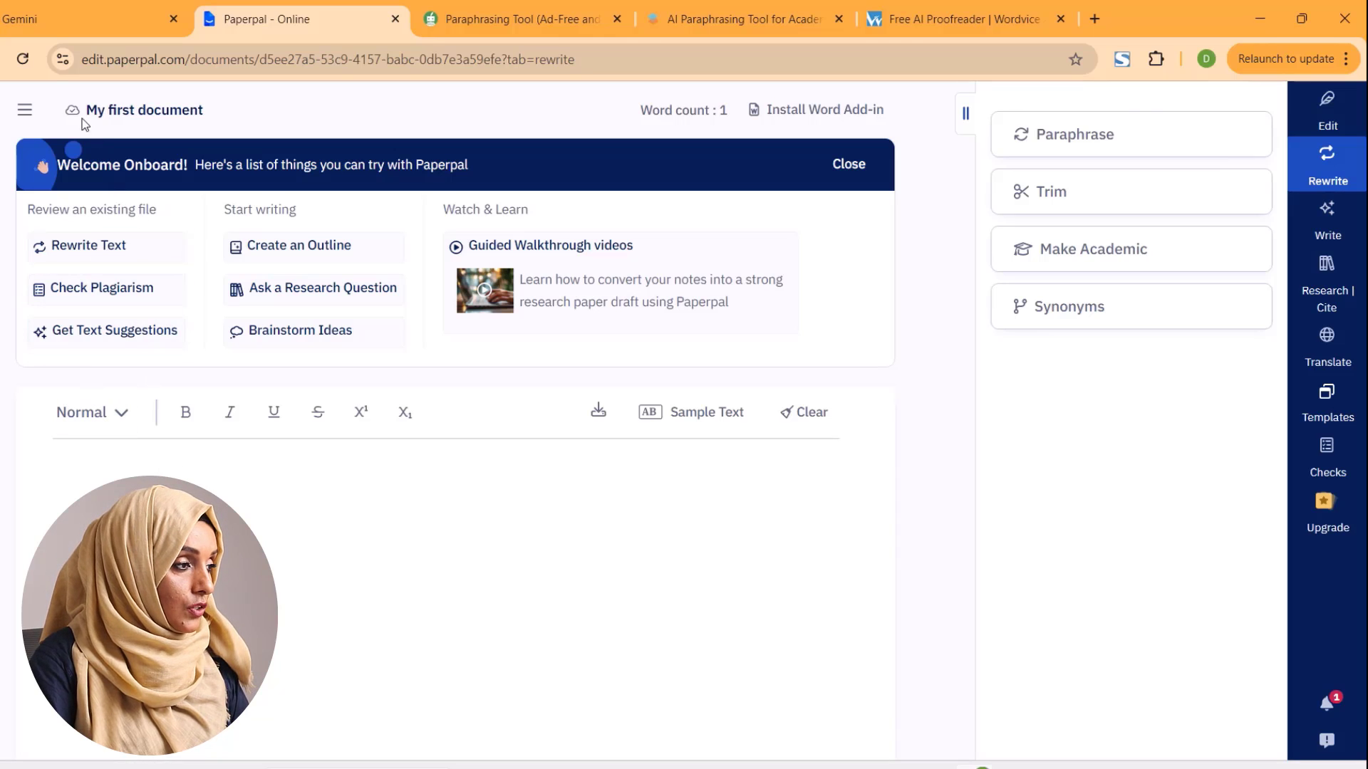
Step: Paste the paragraph into Paperpal and generate a 95-word paraphrase of the whole paragraph
key("ctrl+v")
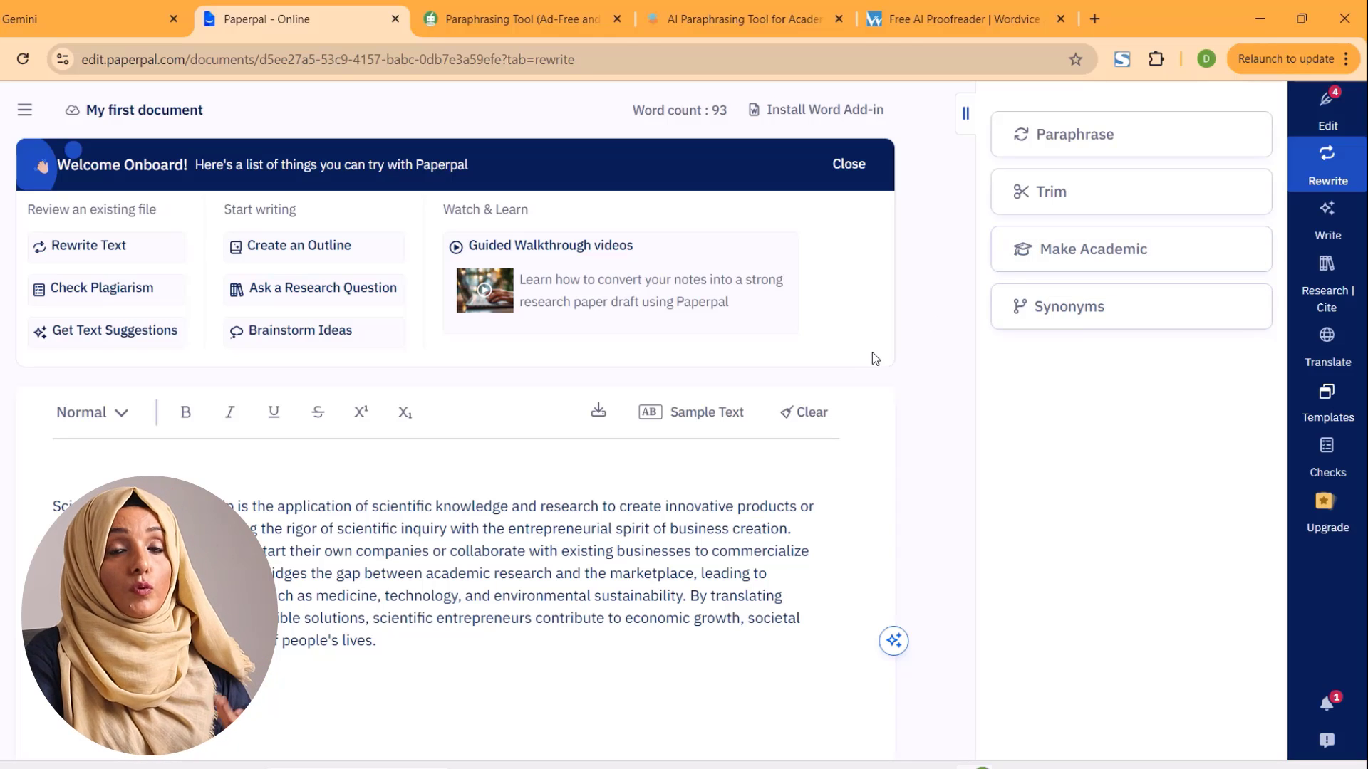
triple_click(338, 634)
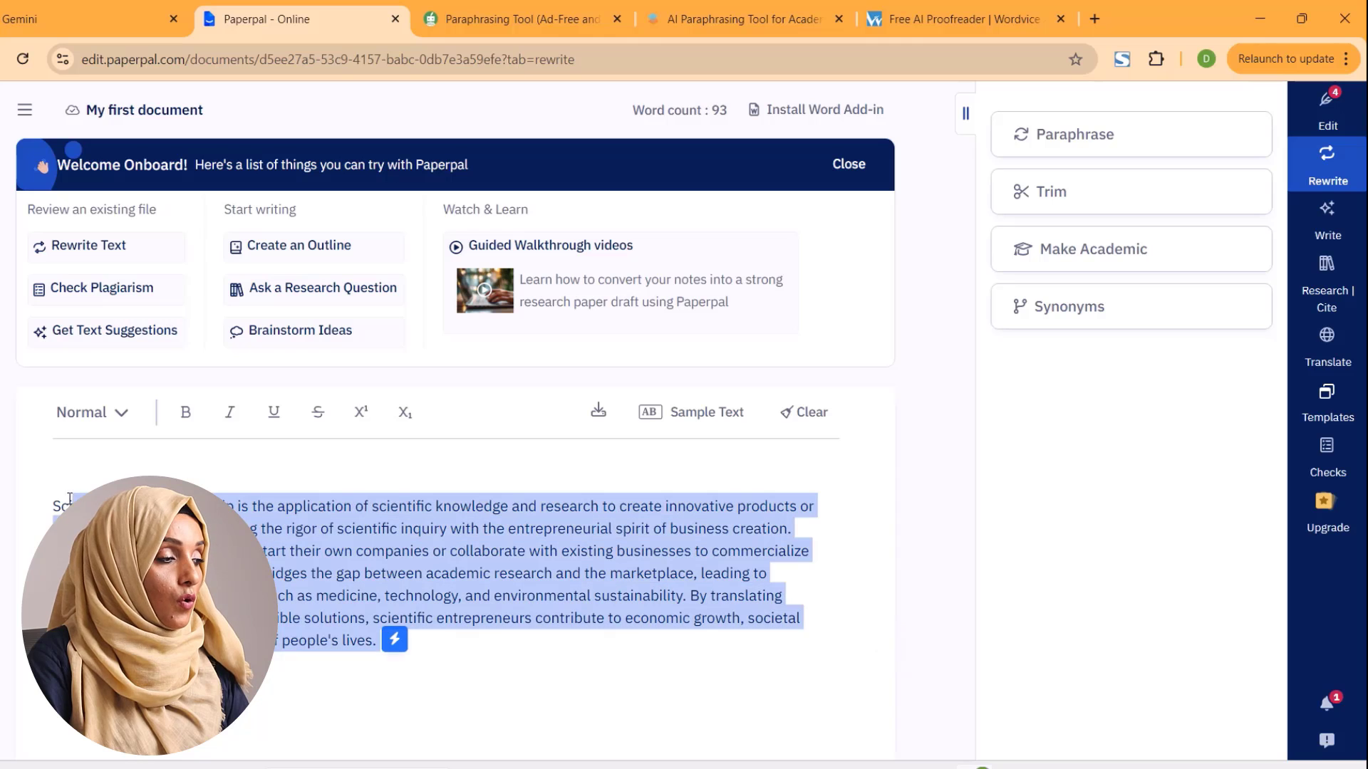
left_click(1068, 137)
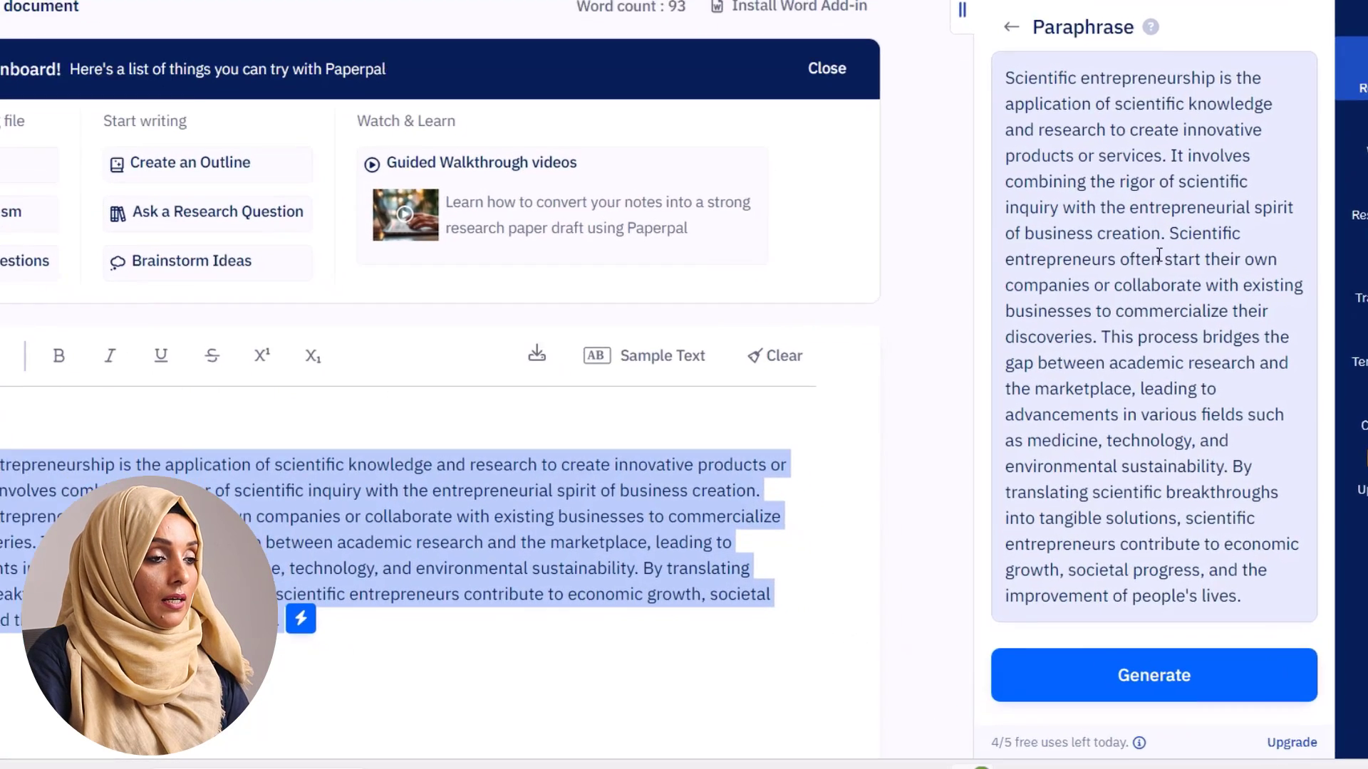
mouse_move(1022, 757)
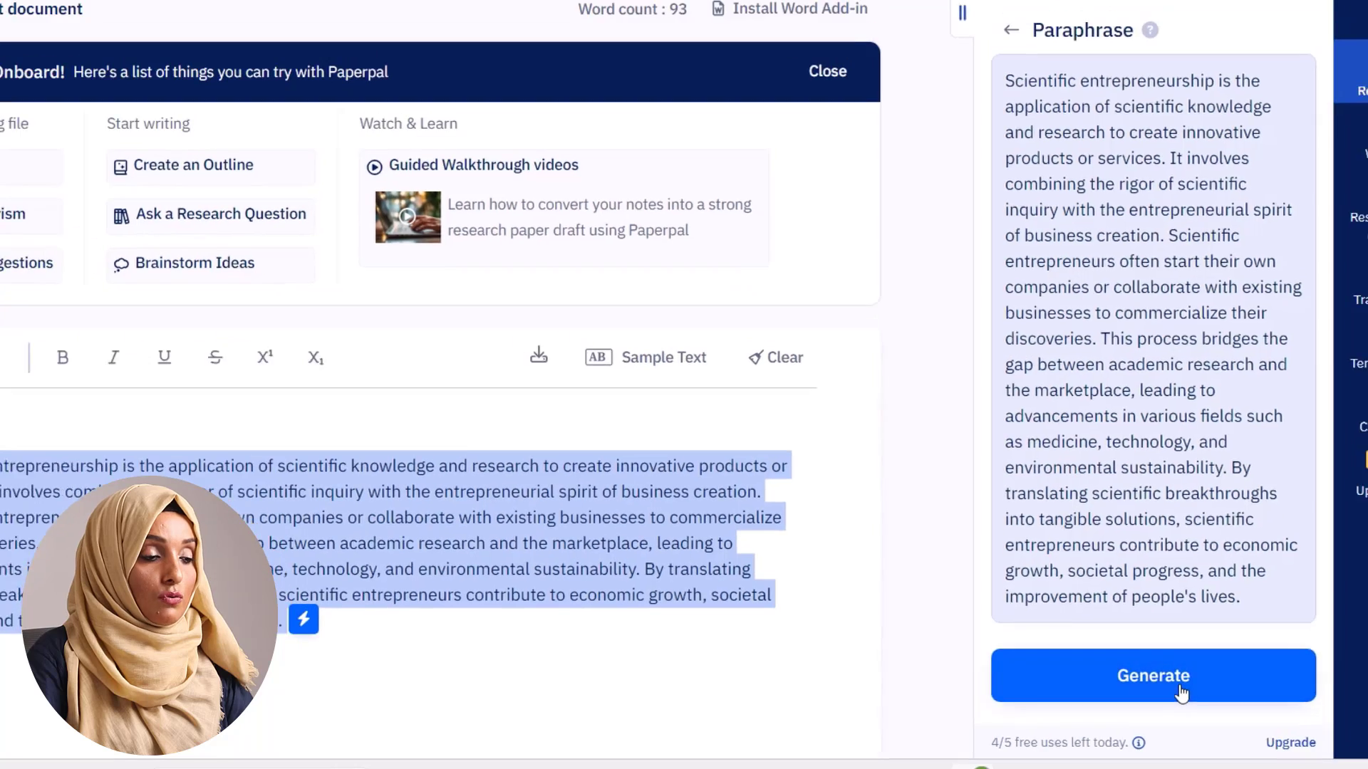
left_click(1193, 686)
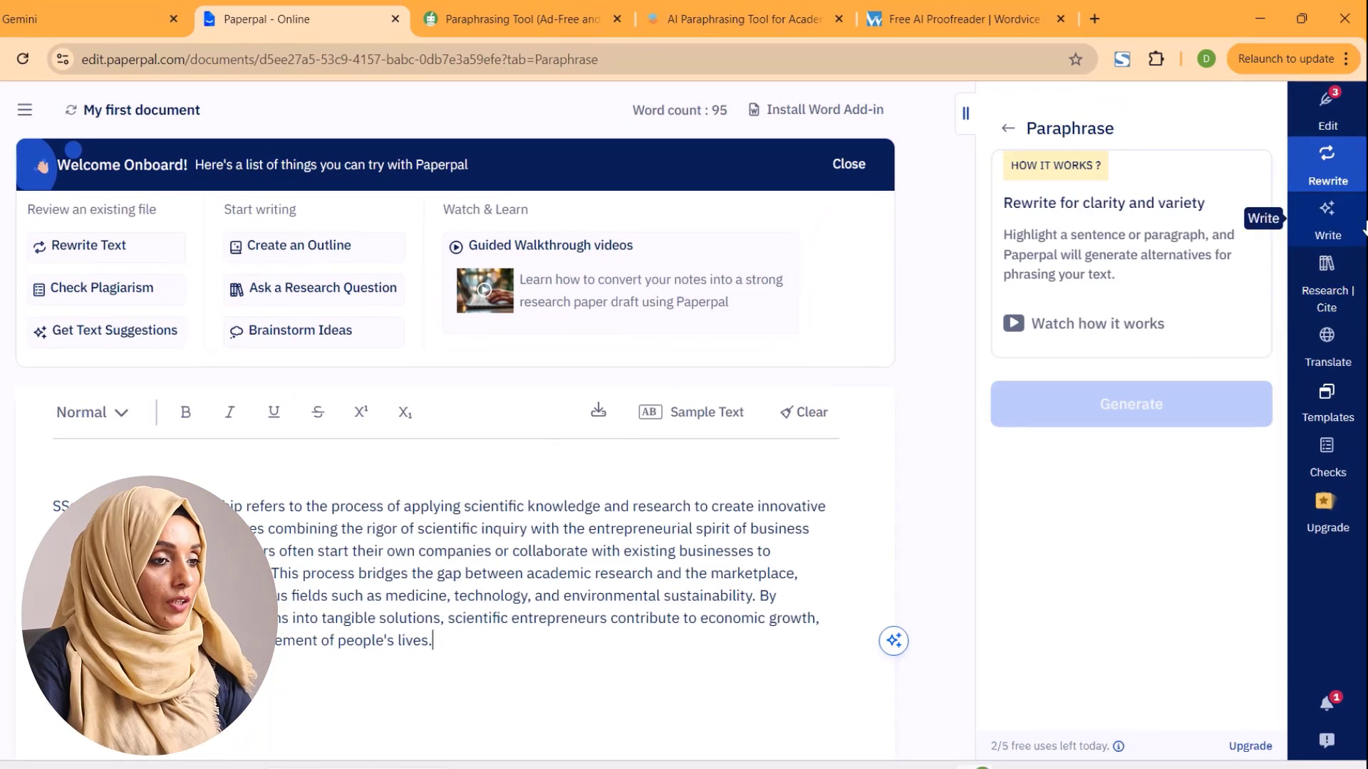
Step: Accept Paperpal's edit suggestions adding 'can' and a comma before 'such as'
left_click(1353, 131)
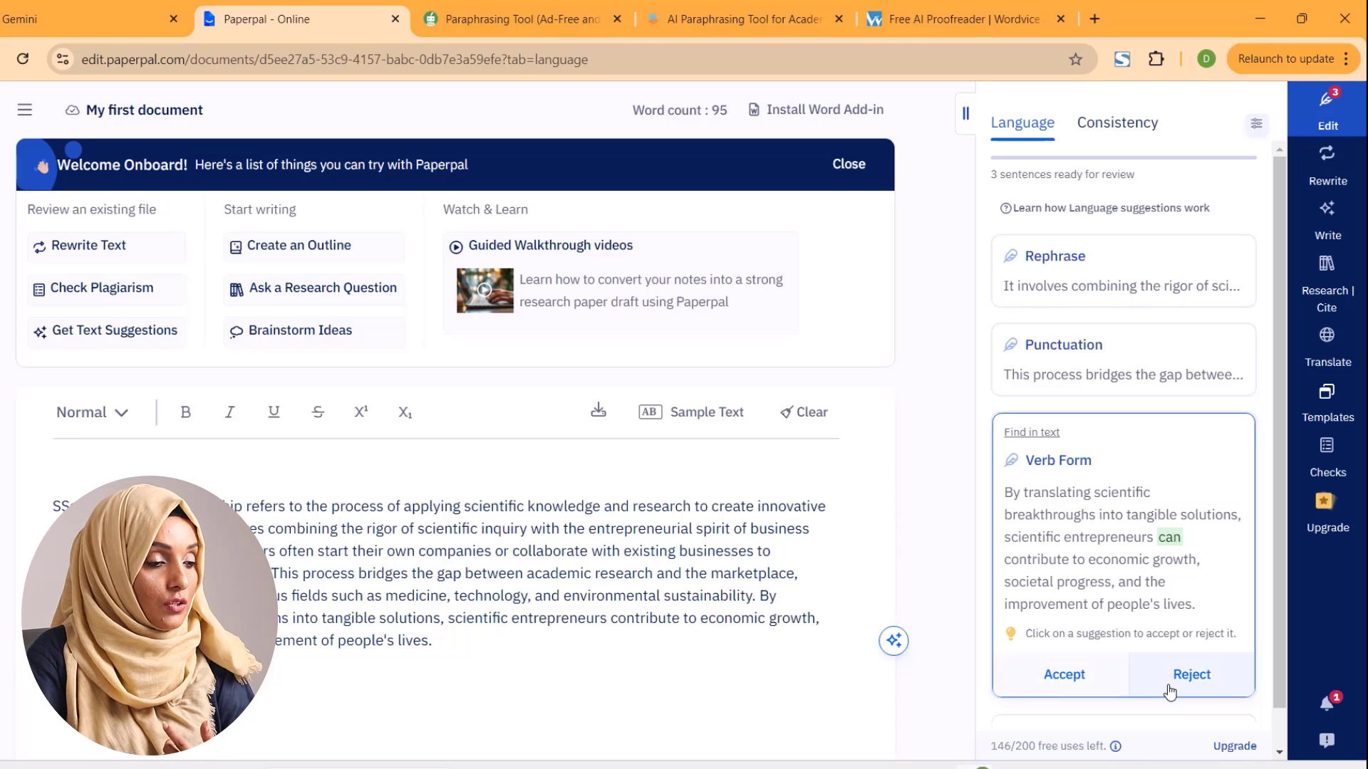
left_click(1065, 677)
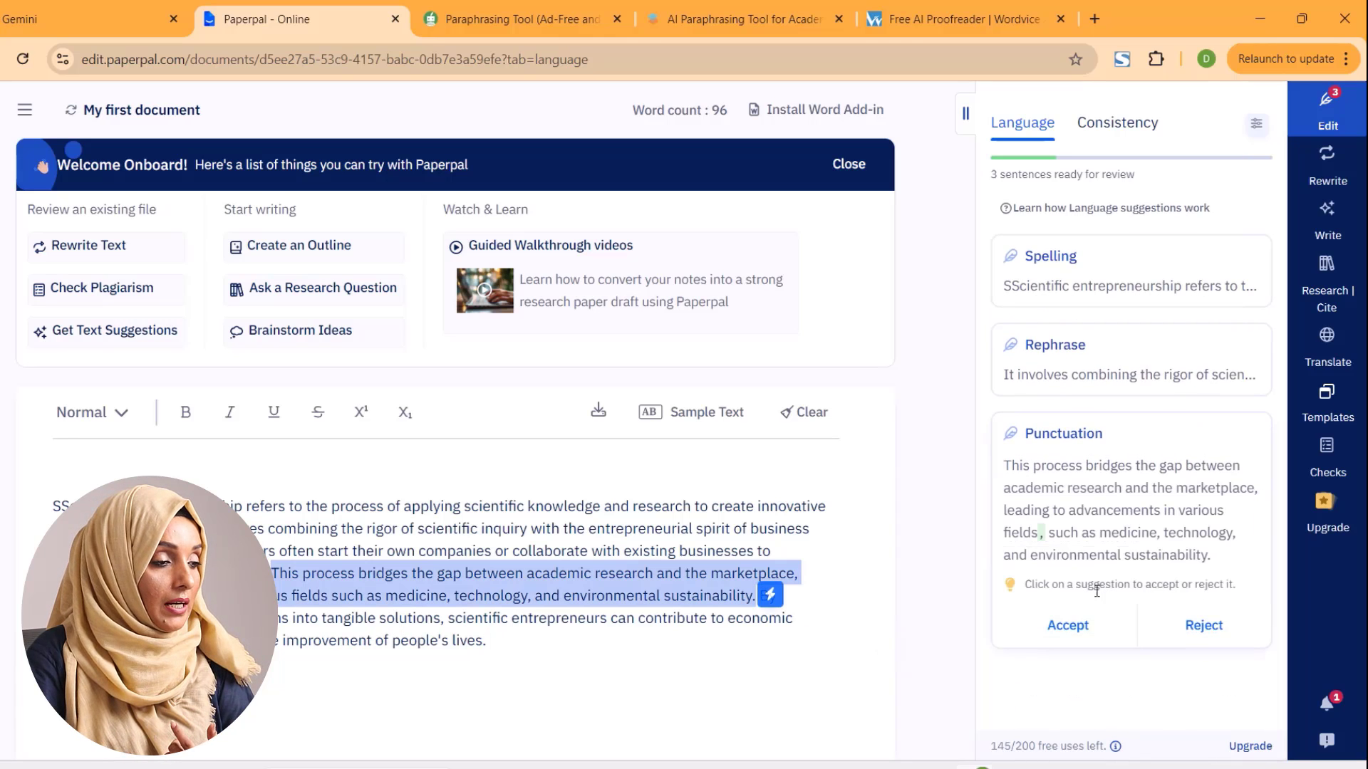
left_click(1062, 627)
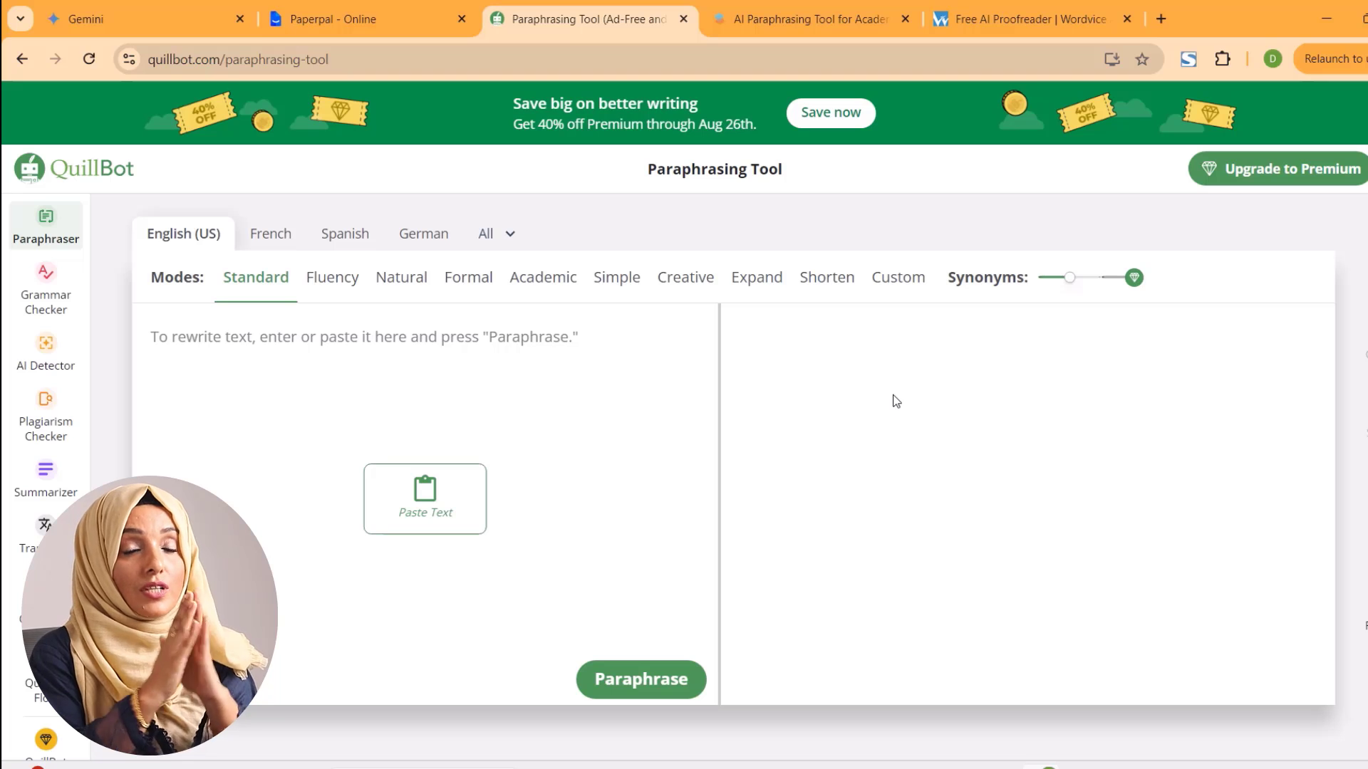
Step: Paste the paragraph into QuillBot and raise the Synonyms slider to its strongest level
left_click(460, 335)
key("ctrl+v")
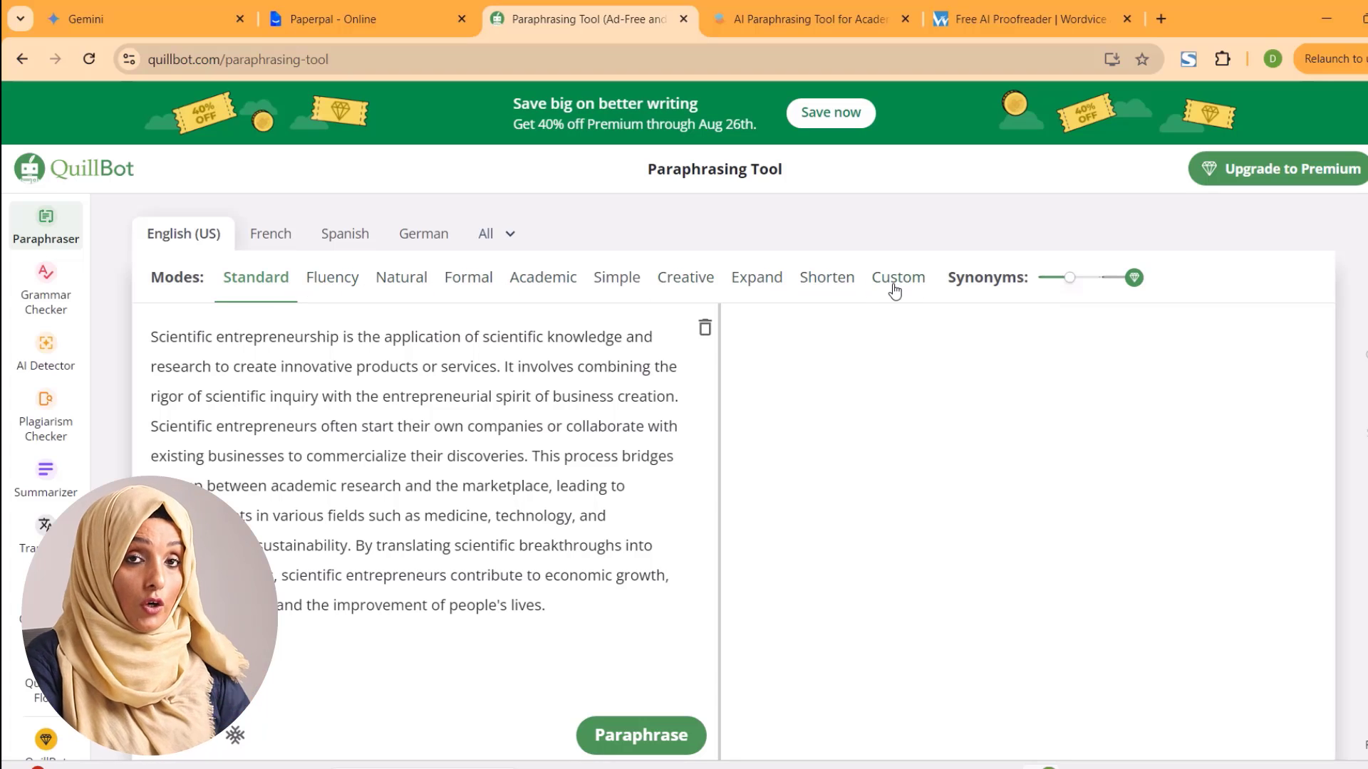
left_click(1101, 279)
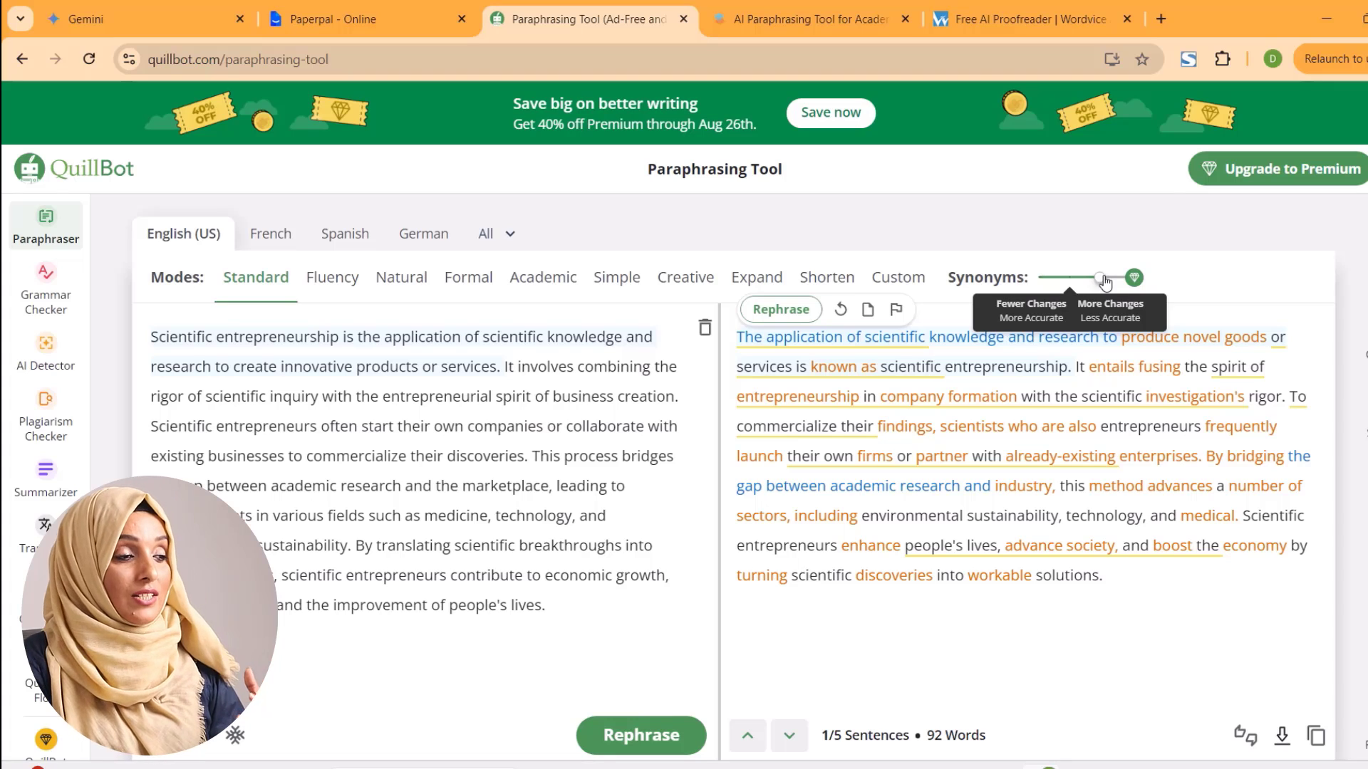
left_click(1136, 279)
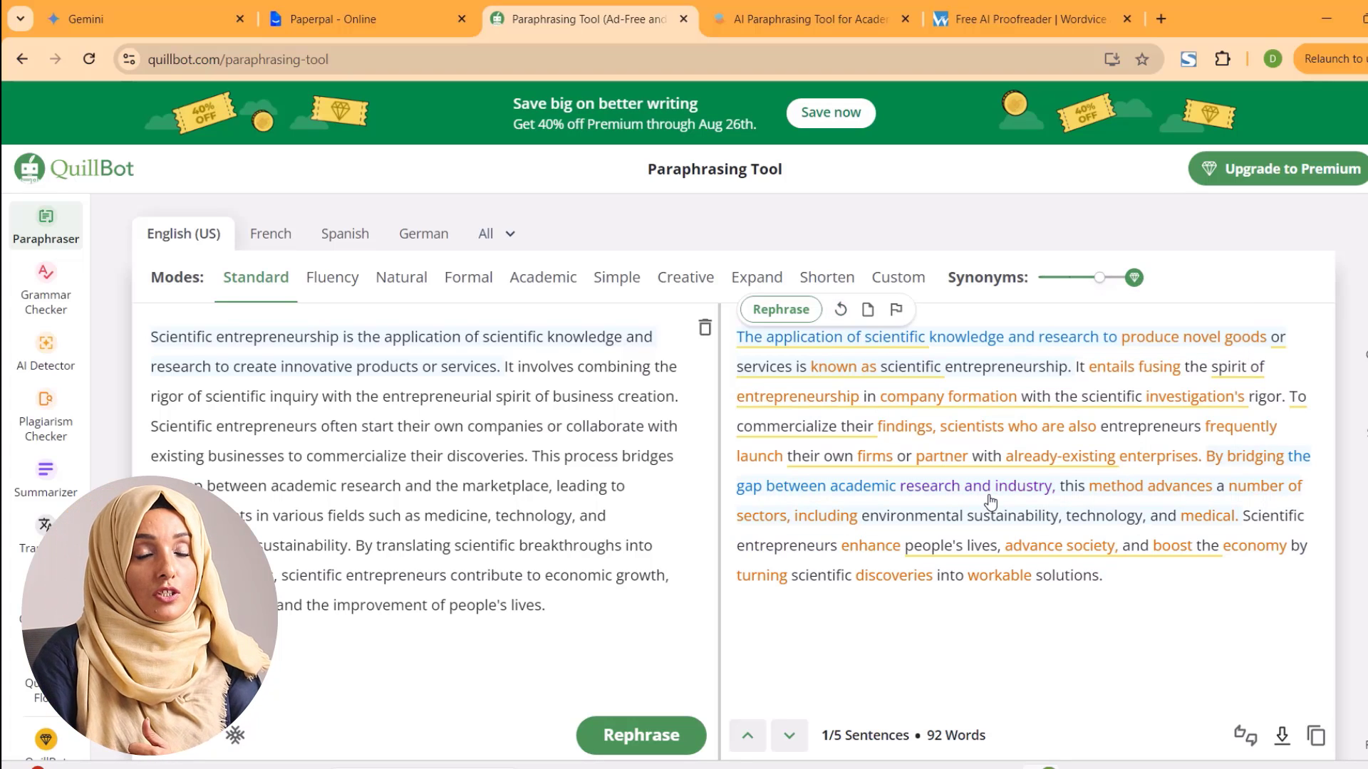
Step: Show alternative rewordings for the first sentence of QuillBot's Standard-mode paraphrase
left_click(854, 366)
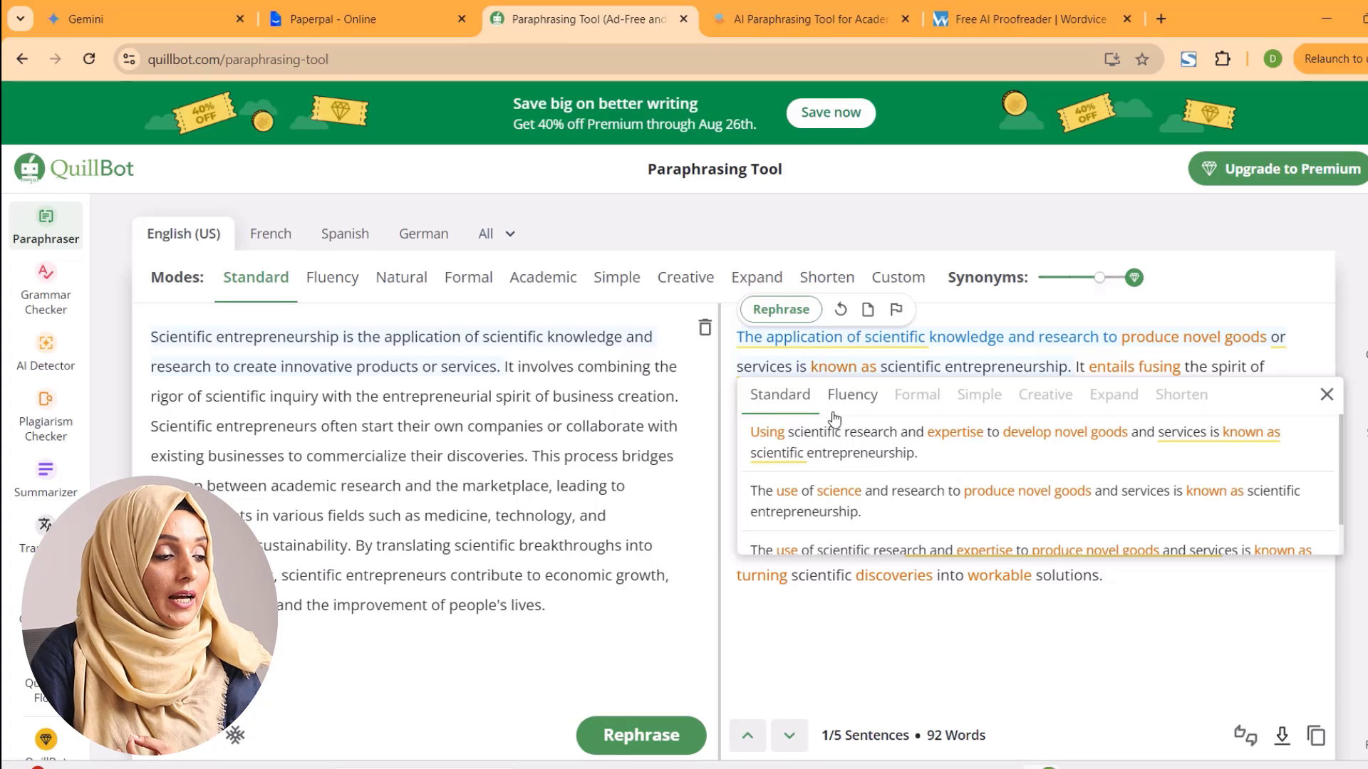
scroll(874, 513, "down", 1)
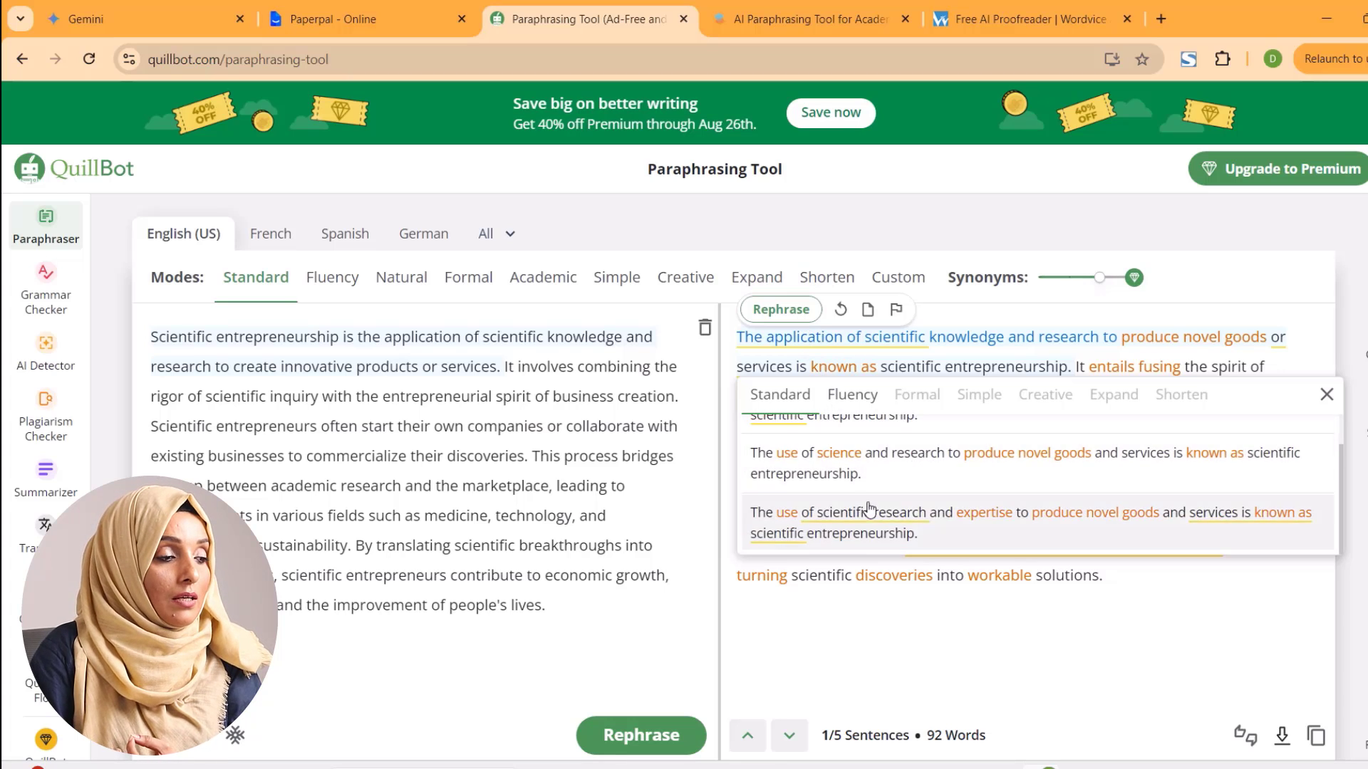
scroll(873, 516, "up", 1)
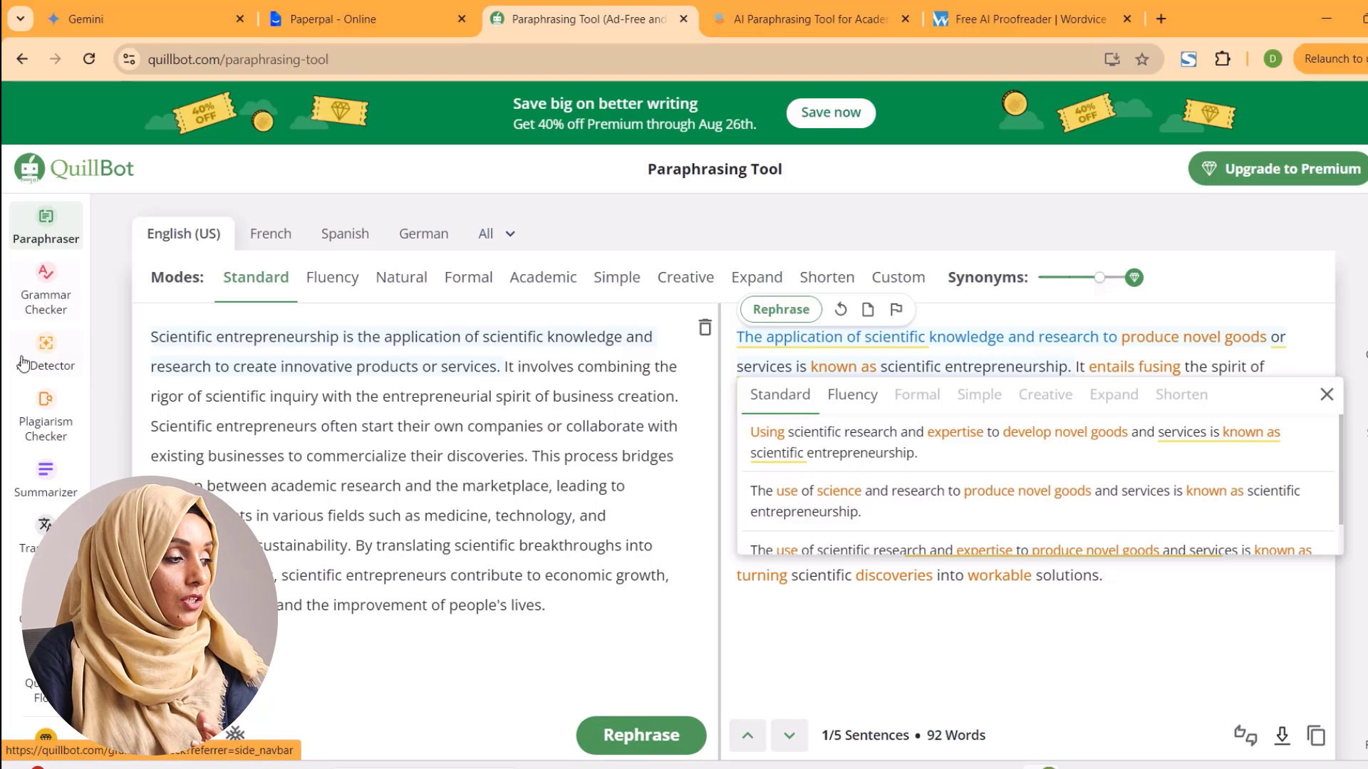
Step: Load the sample paragraph into QuillBot's Summarizer and request a summary
left_click(55, 491)
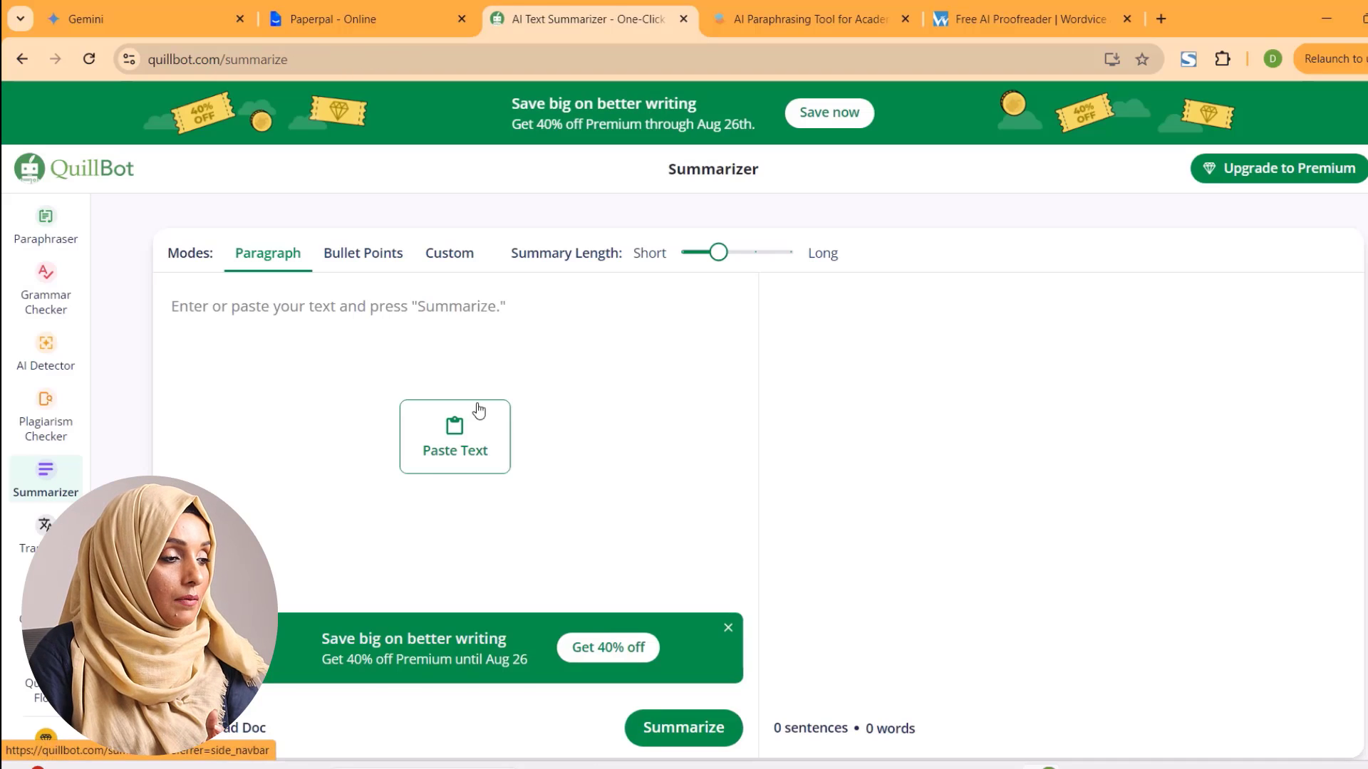
left_click(452, 438)
left_click(690, 738)
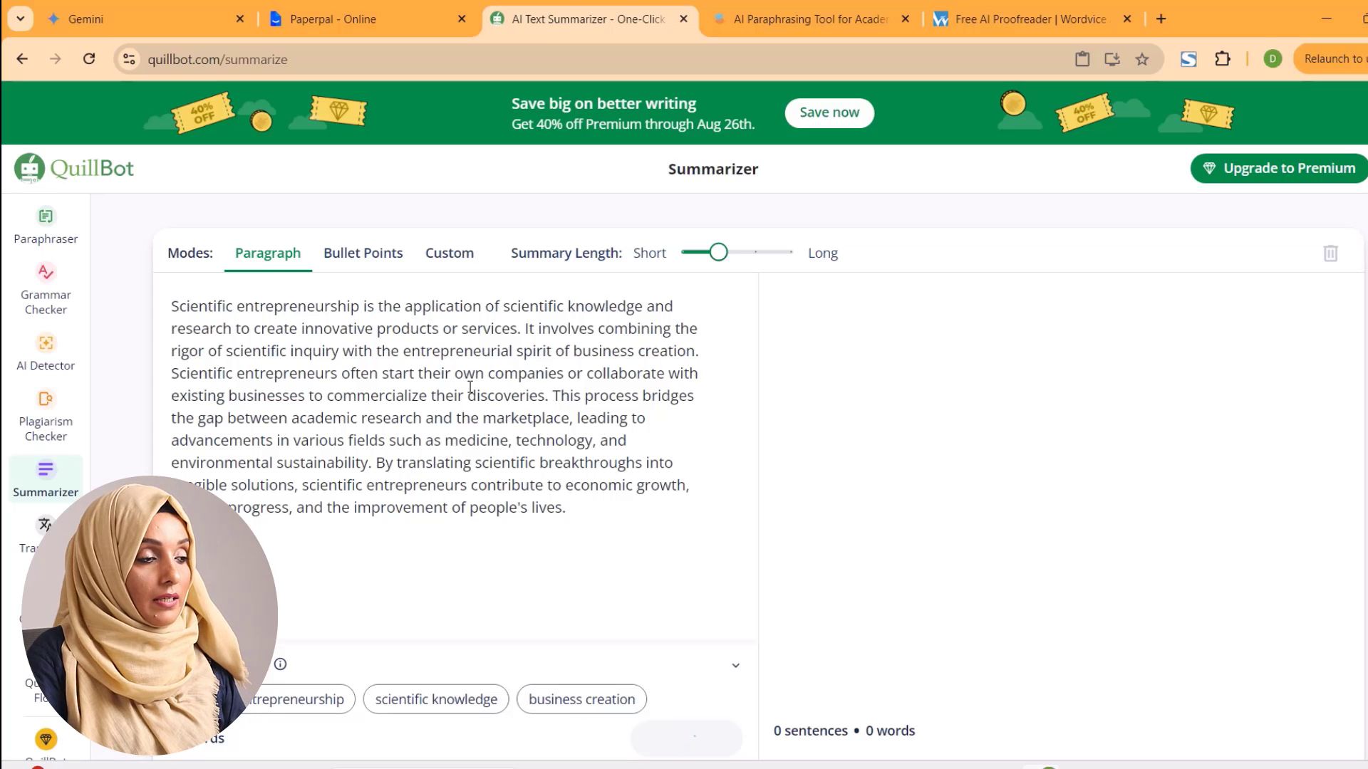
key("ctrl+1")
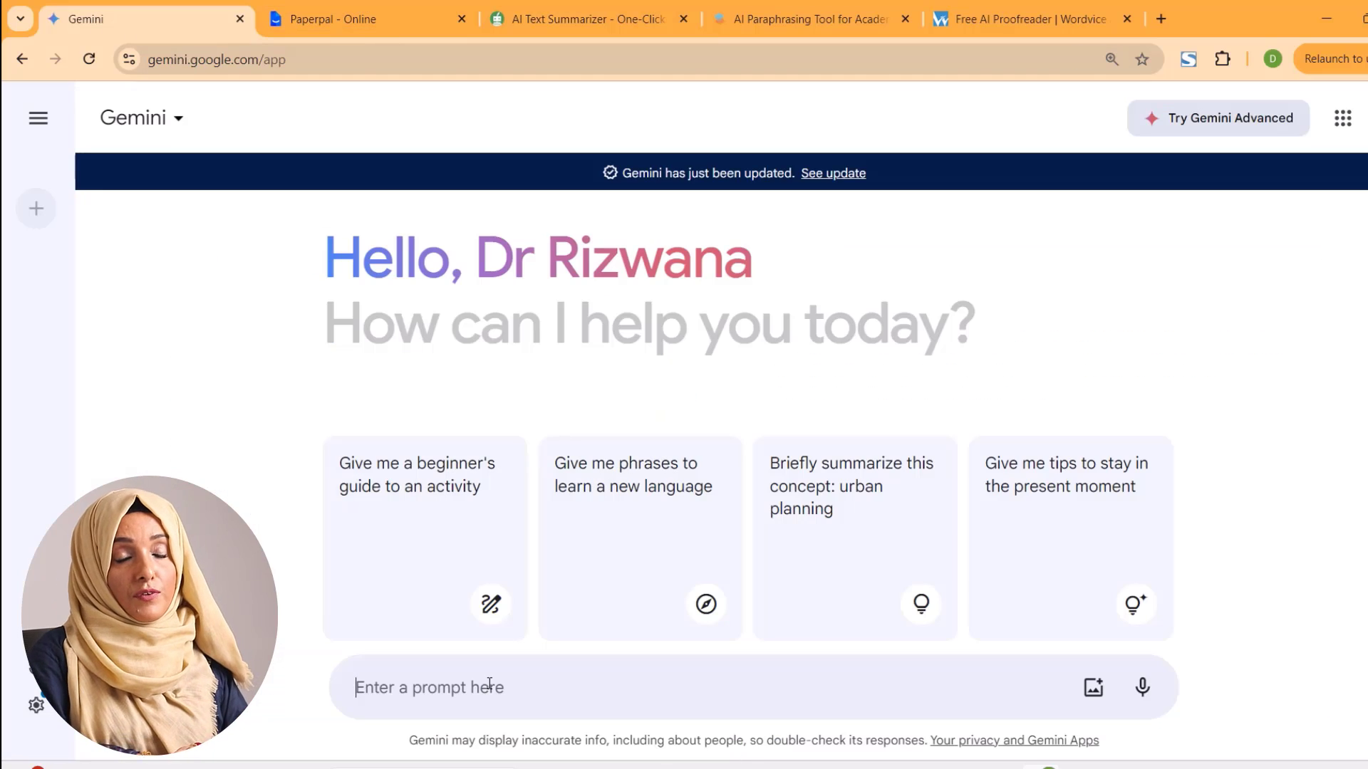
left_click(489, 684)
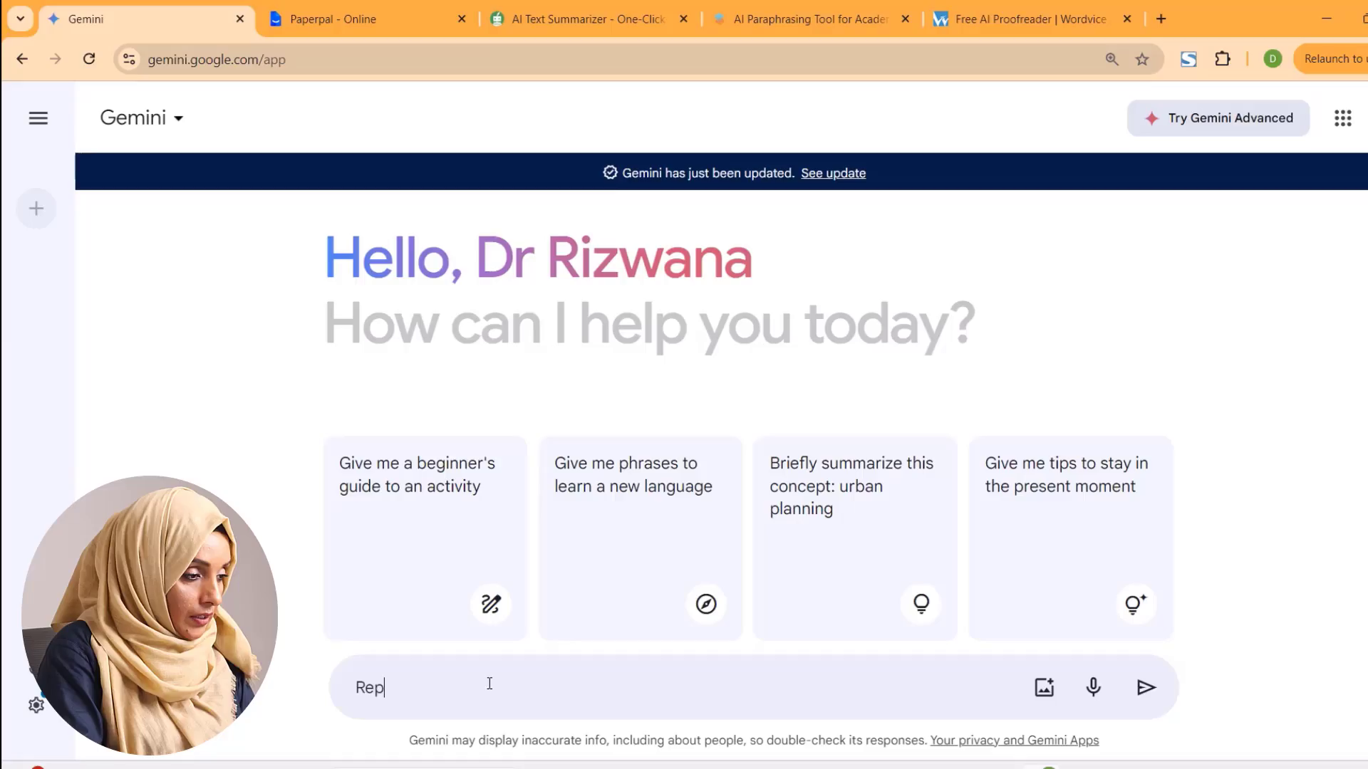
Step: Ask Gemini to 'Rephrase this and make it more academic' with the paragraph, then review its key changes
type("hrase this and make it more academic")
key("shift+Return")
key("ctrl+v")
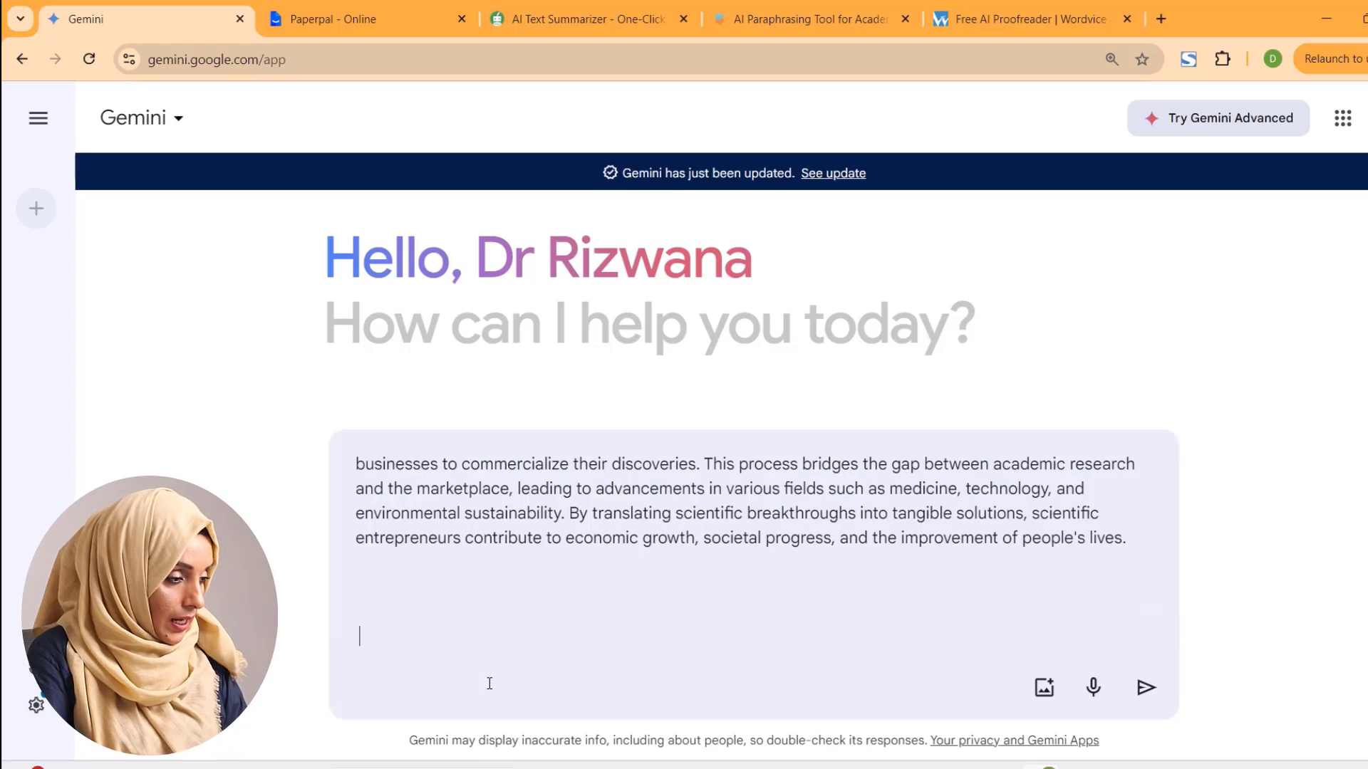
key("Return")
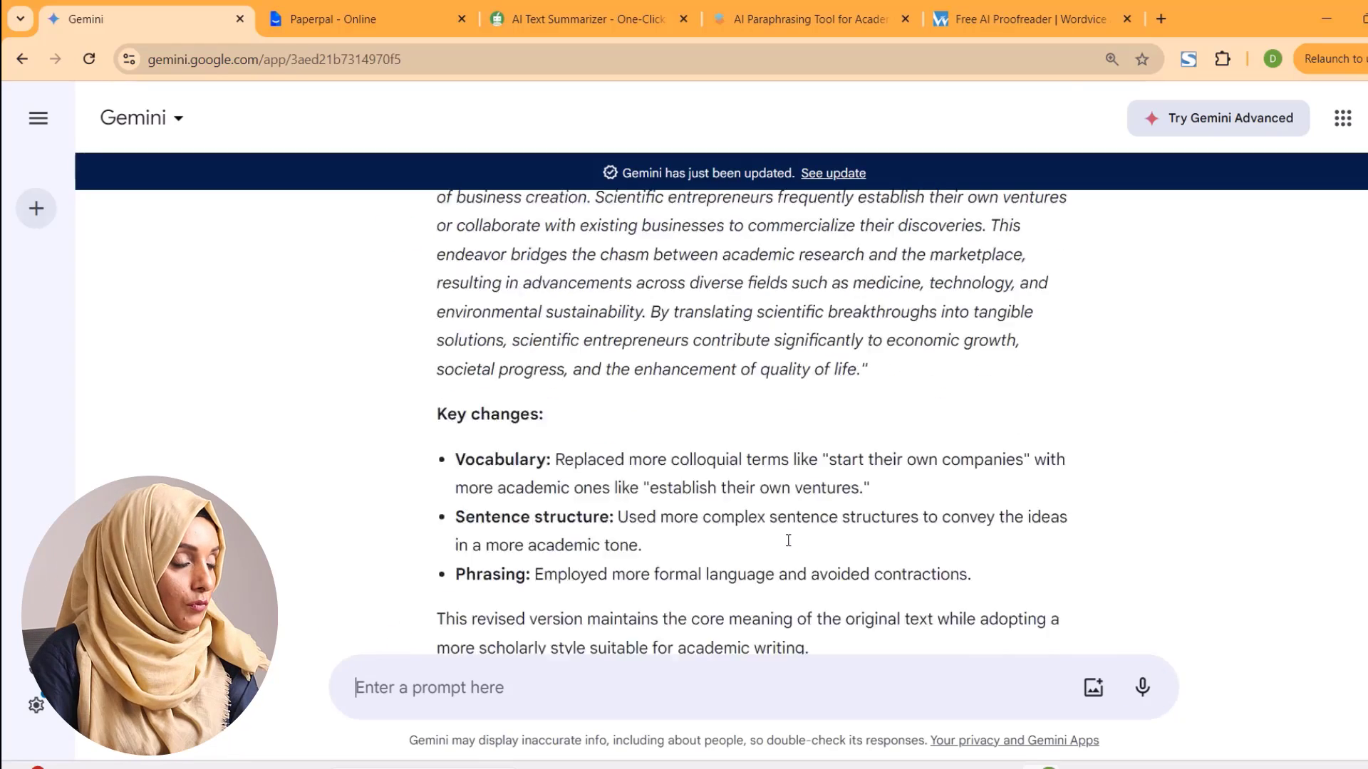
scroll(655, 456, "up", 3)
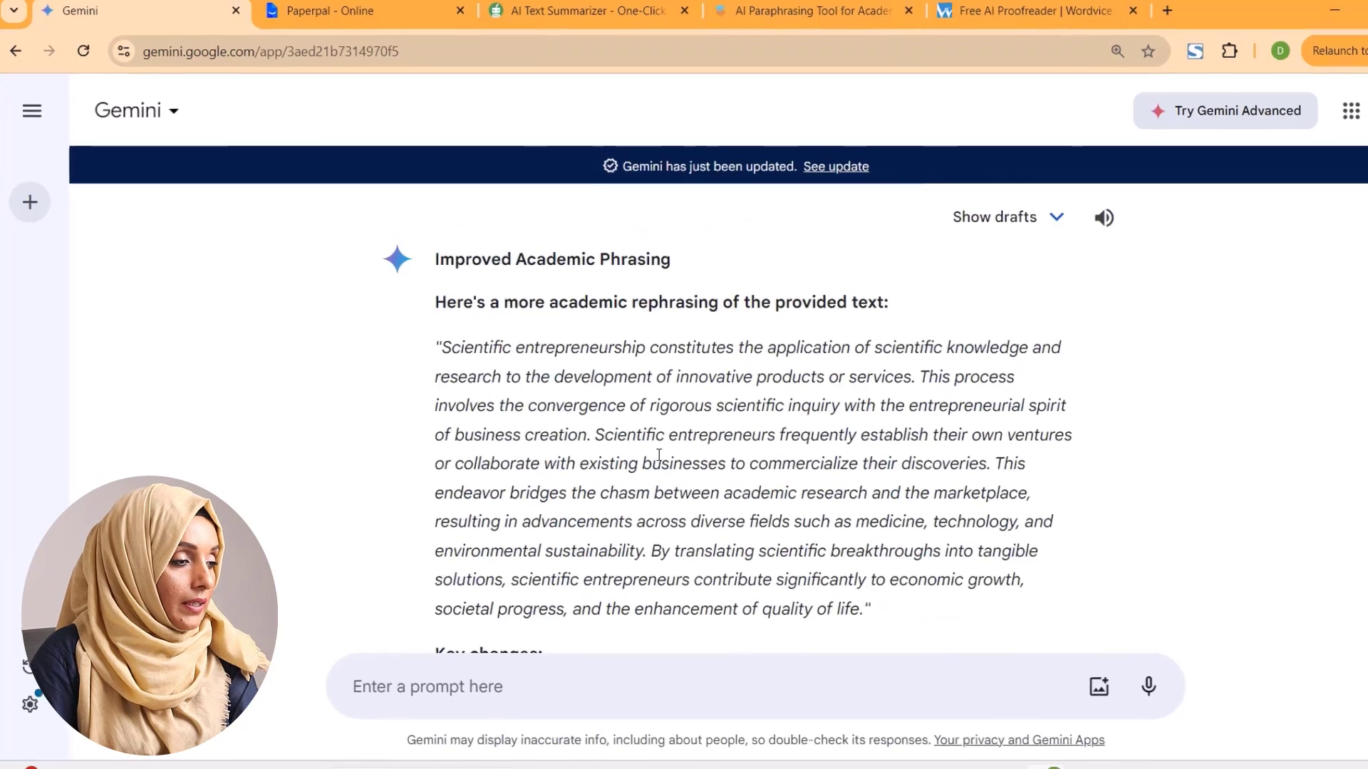
scroll(624, 377, "down", 3)
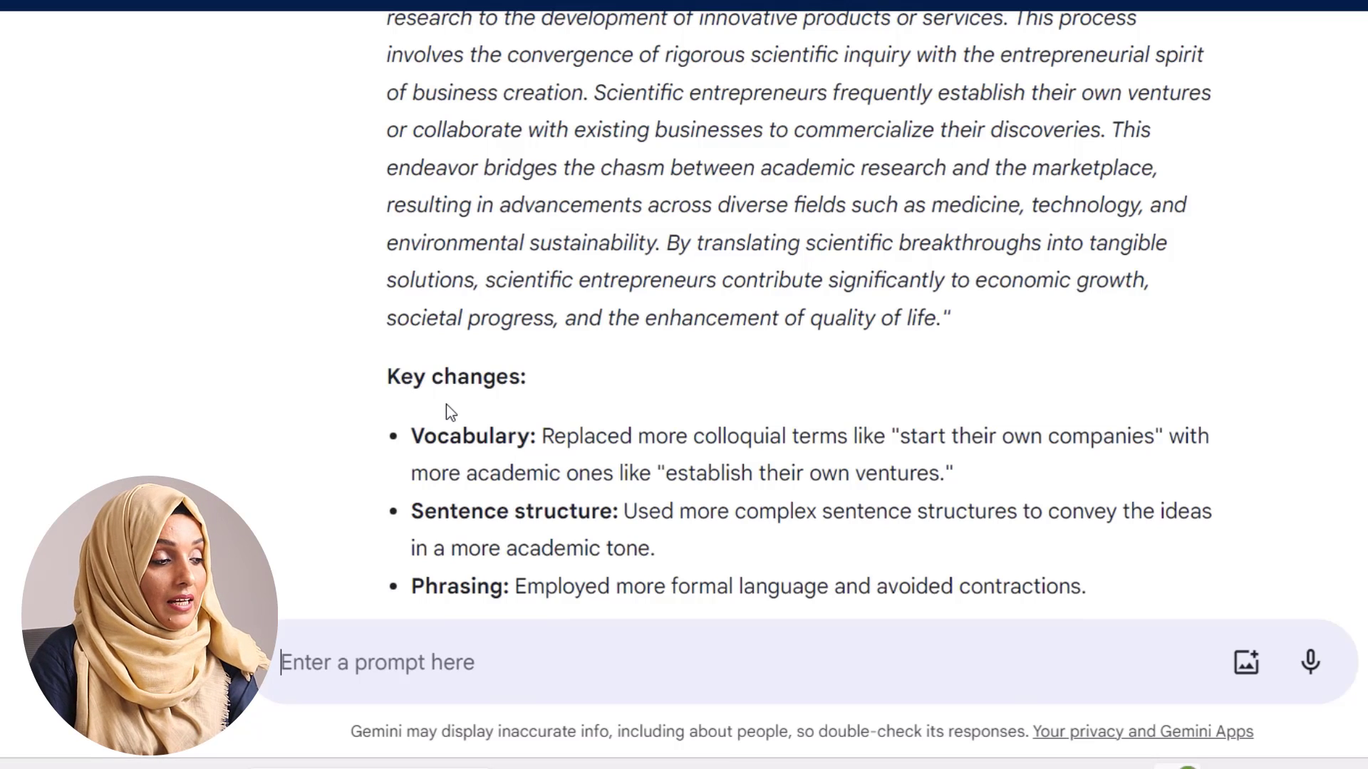
scroll(446, 406, "down", 2)
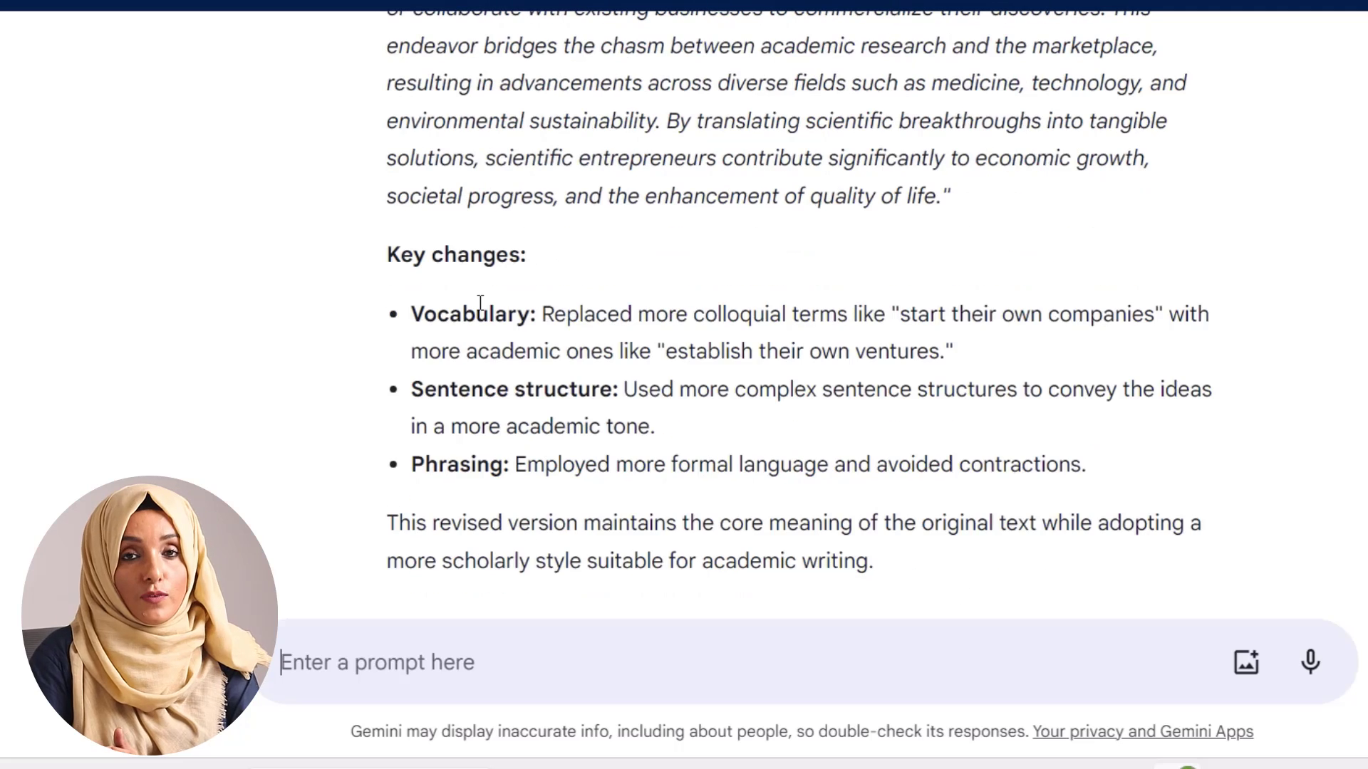
left_click_drag(422, 314, 536, 314)
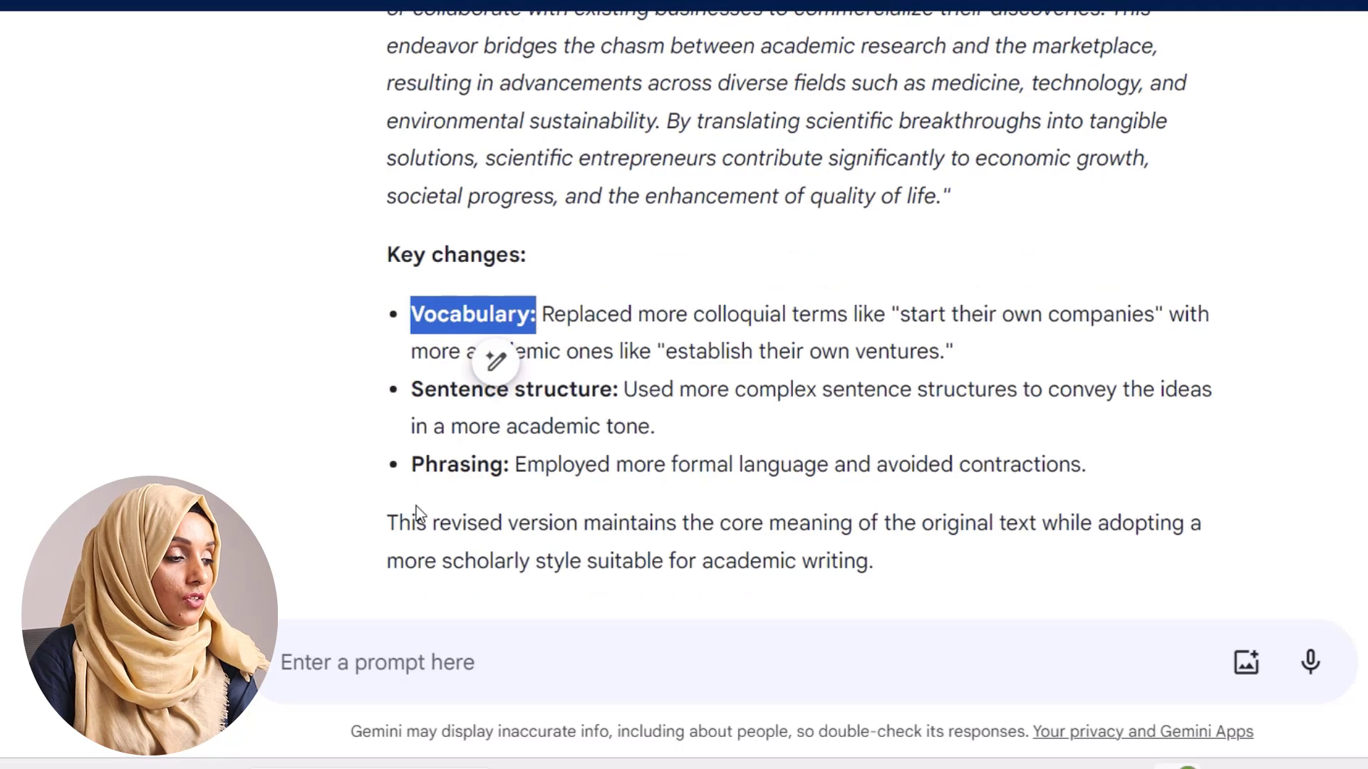